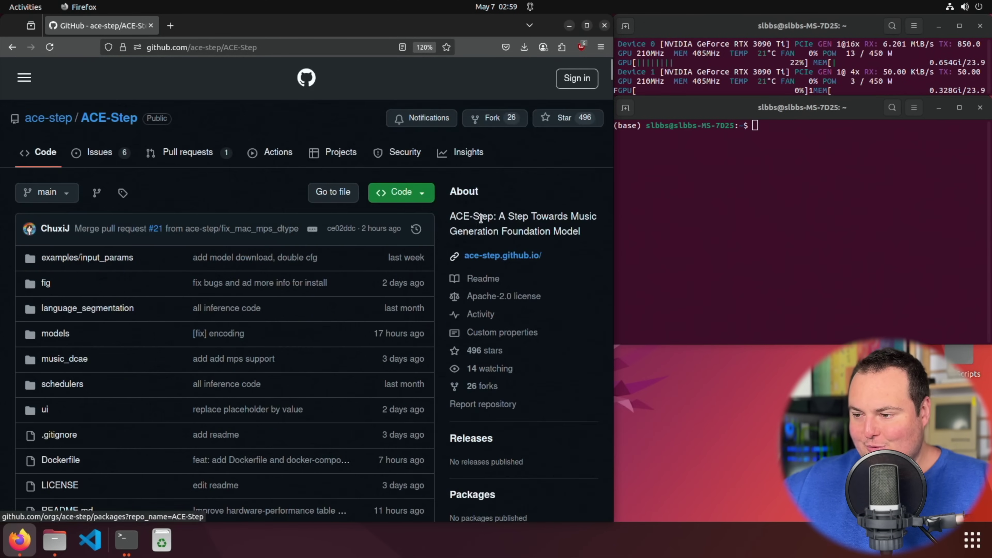
Scroll the README past the architecture diagram down to the Abstract
scroll(289, 149, down, 12)
scroll(304, 148, down, 8)
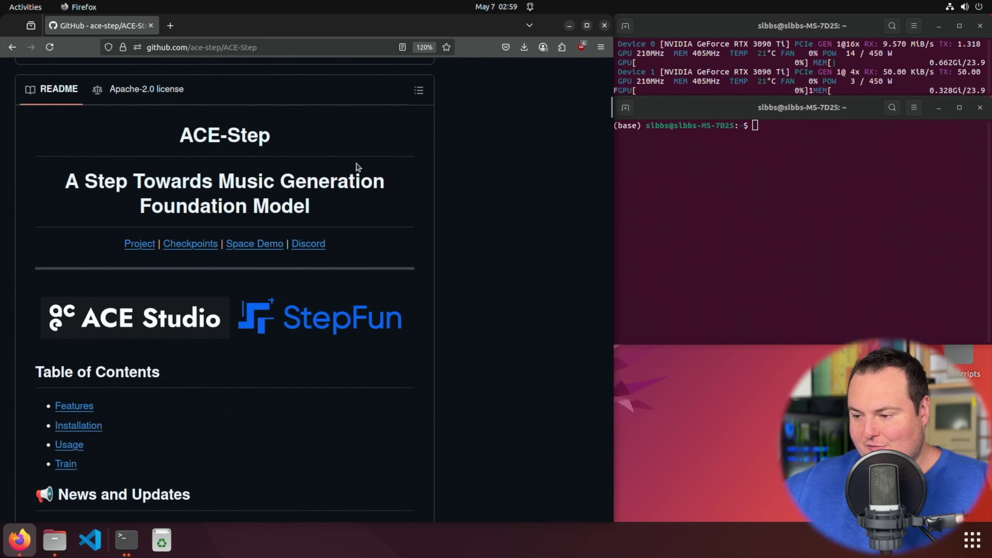
scroll(372, 173, down, 5)
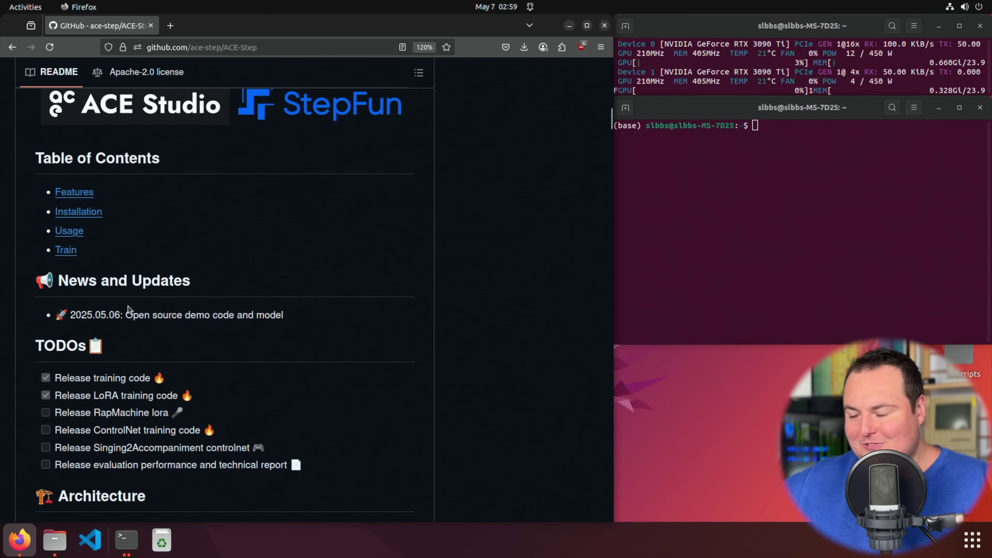
scroll(160, 131, down, 1)
scroll(175, 135, up, 4)
scroll(153, 215, up, 4)
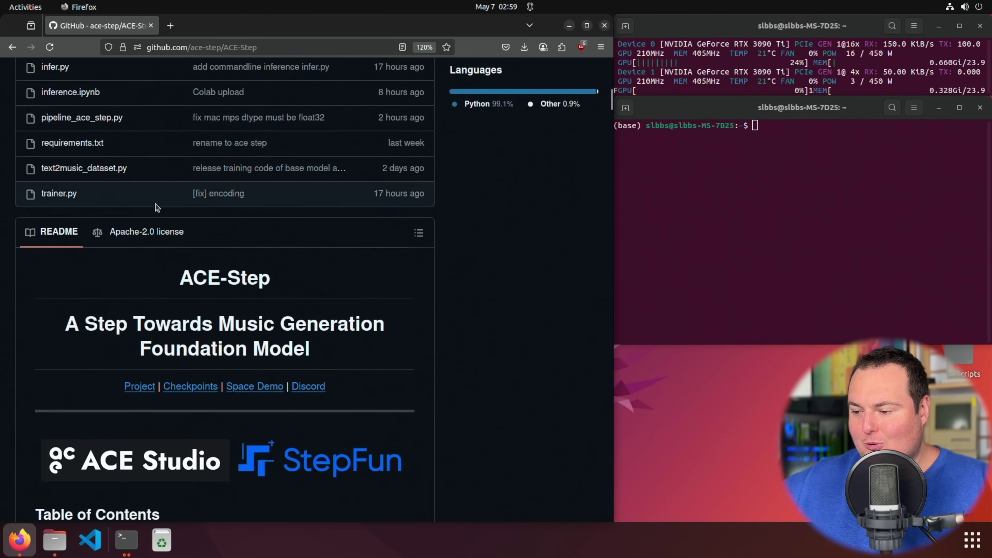
scroll(157, 213, down, 2)
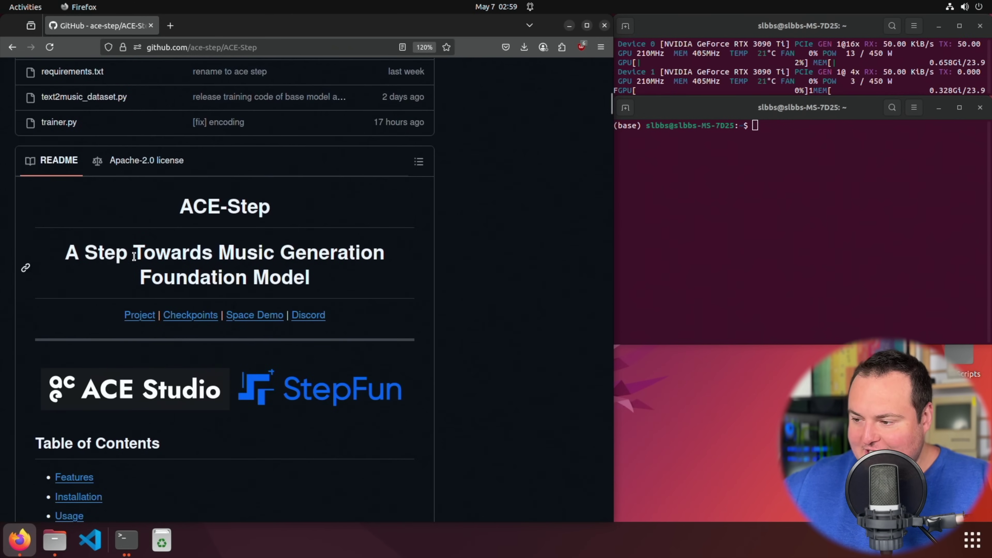
scroll(166, 276, down, 10)
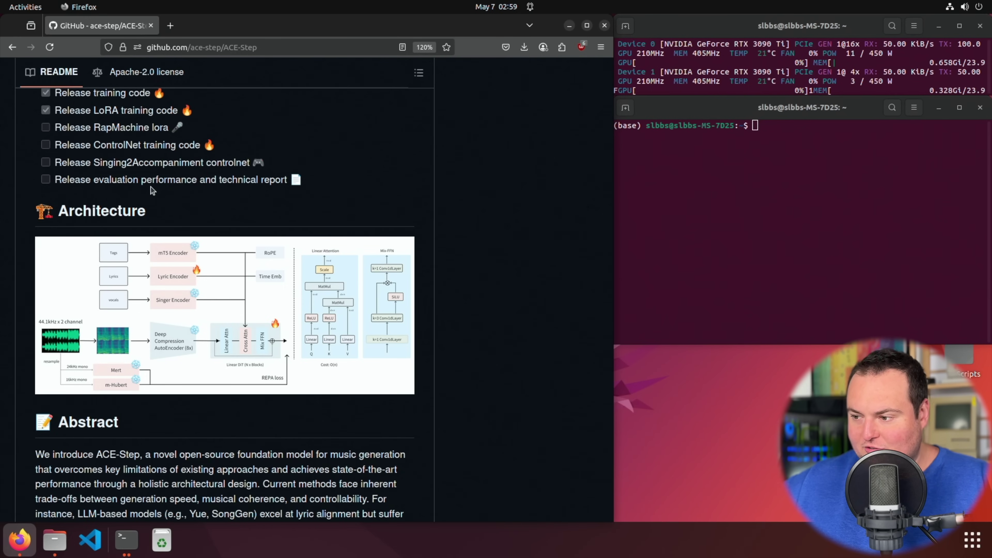
scroll(187, 182, down, 3)
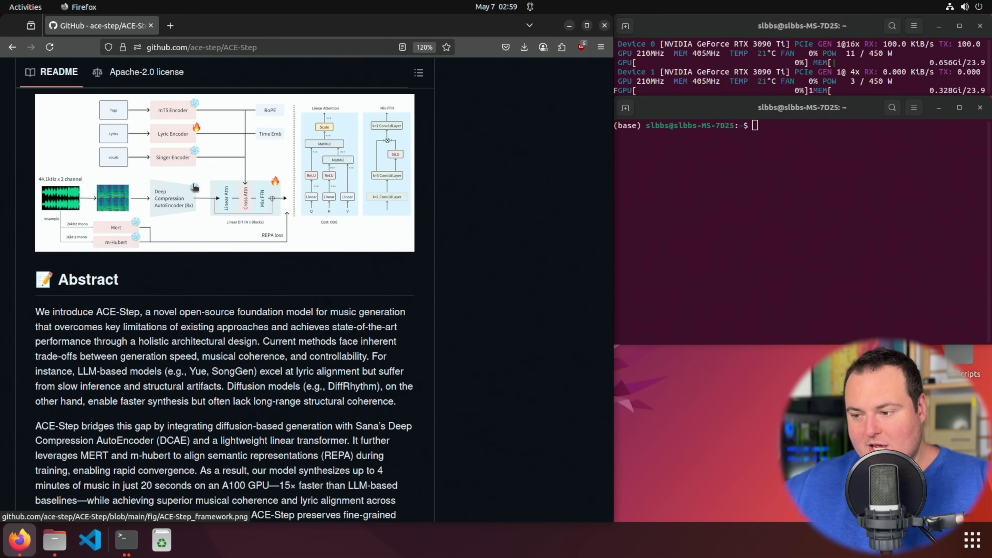
scroll(219, 242, down, 3)
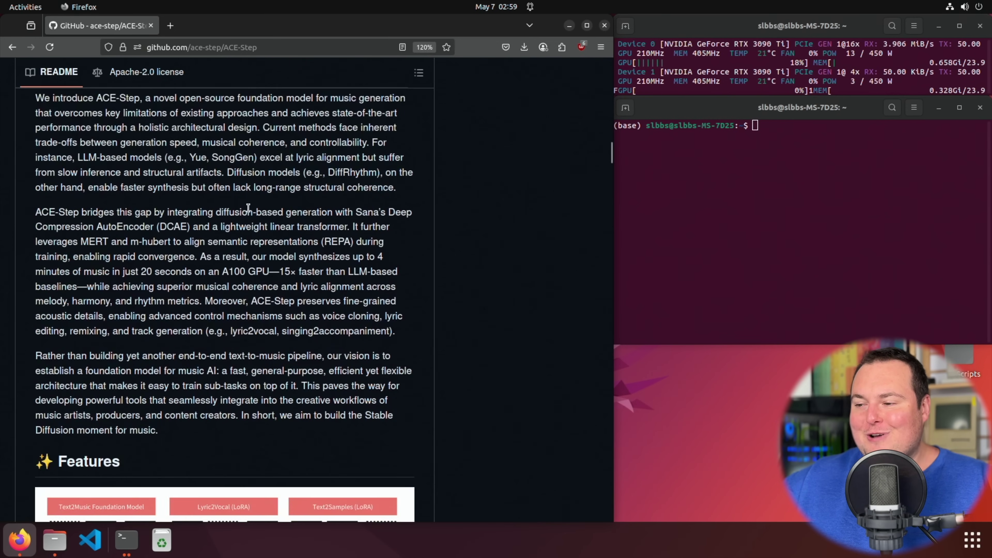
scroll(257, 183, up, 1)
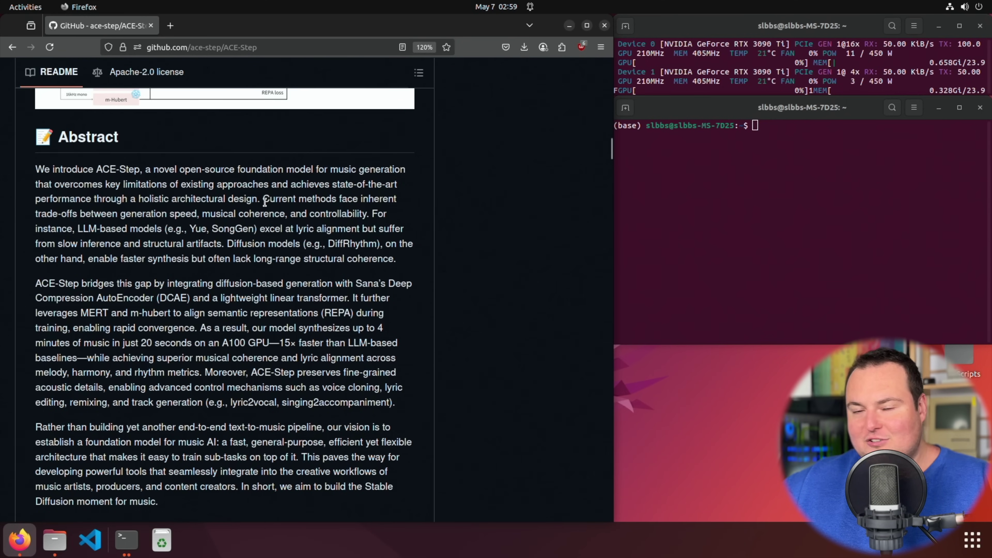
Highlight 'Current methods', the LLM-based model examples and 'DiffRhythm' in the Abstract's first paragraph
drag(263, 199, 338, 200)
click(339, 214)
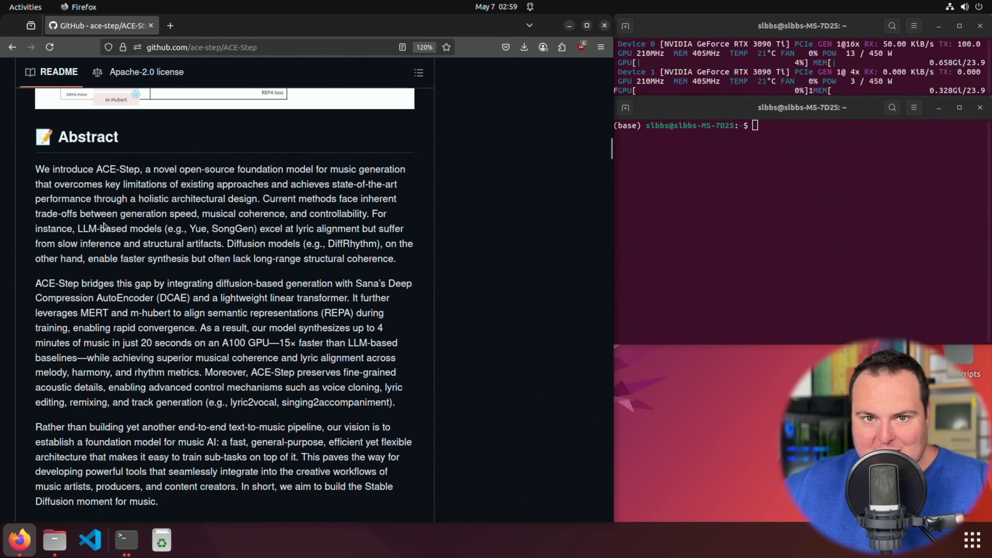
drag(82, 230, 401, 241)
click(319, 229)
click(83, 242)
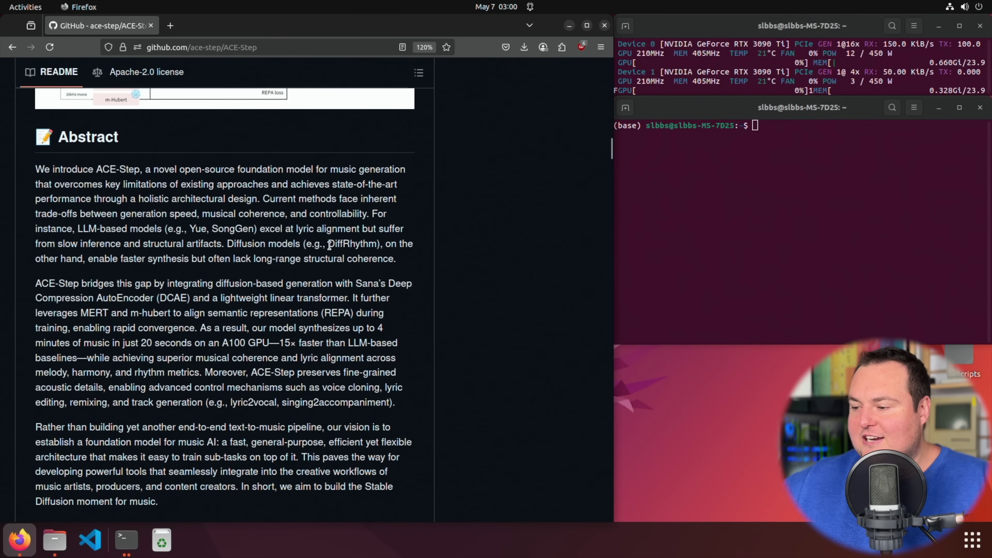
drag(328, 244, 378, 254)
click(376, 231)
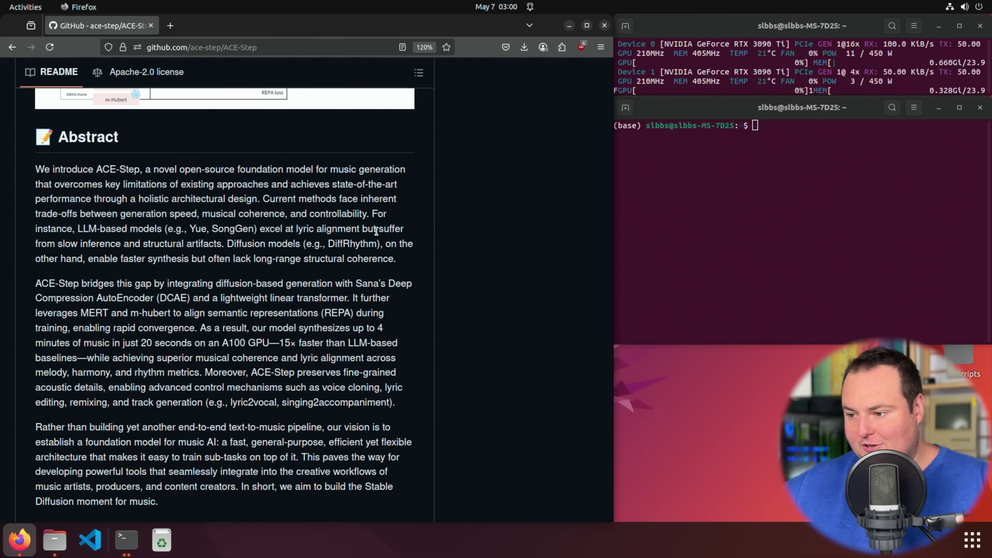
Highlight 'ACE-Step', 'integrating diffusion-based generation' and Sana's Deep Compression AutoEncoder (DCAE)
double_click(59, 283)
click(114, 273)
drag(176, 282, 326, 281)
click(386, 284)
mouse_move(54, 299)
mouse_down()
mouse_move(158, 284)
mouse_move(154, 299)
mouse_move(37, 299)
mouse_up()
click(158, 298)
click(84, 272)
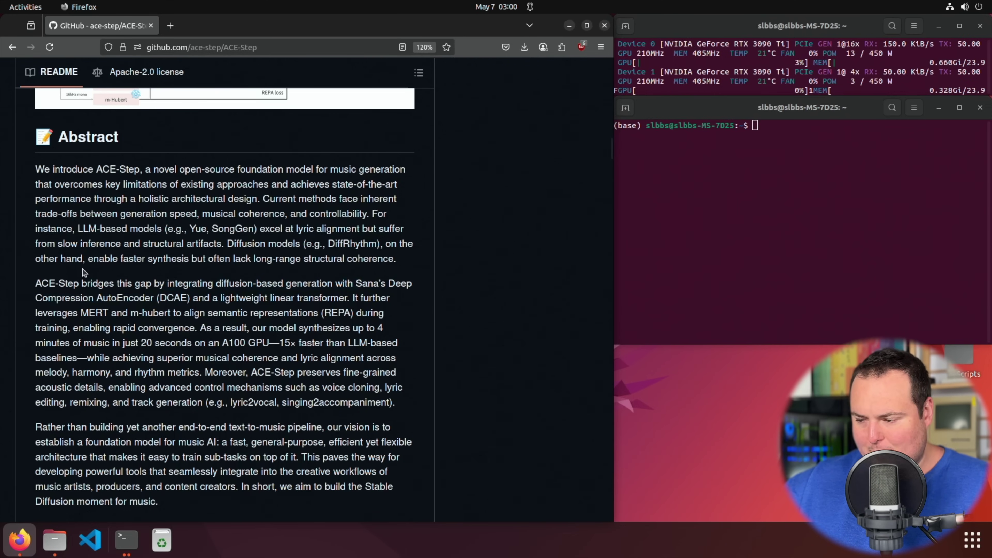
drag(204, 298, 367, 299)
click(334, 328)
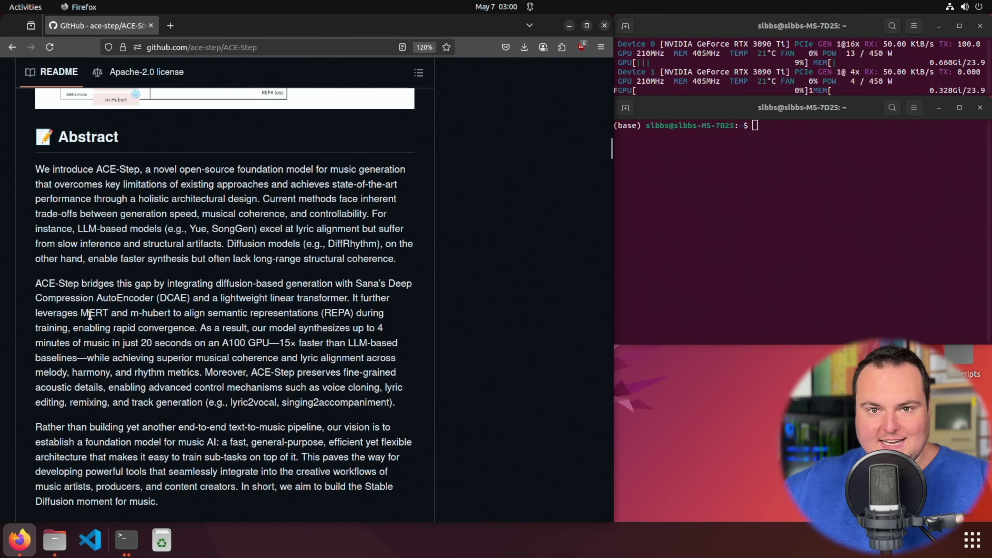
Scroll to Features and highlight the supported languages list and the Diverse Styles bullets
scroll(278, 303, down, 2)
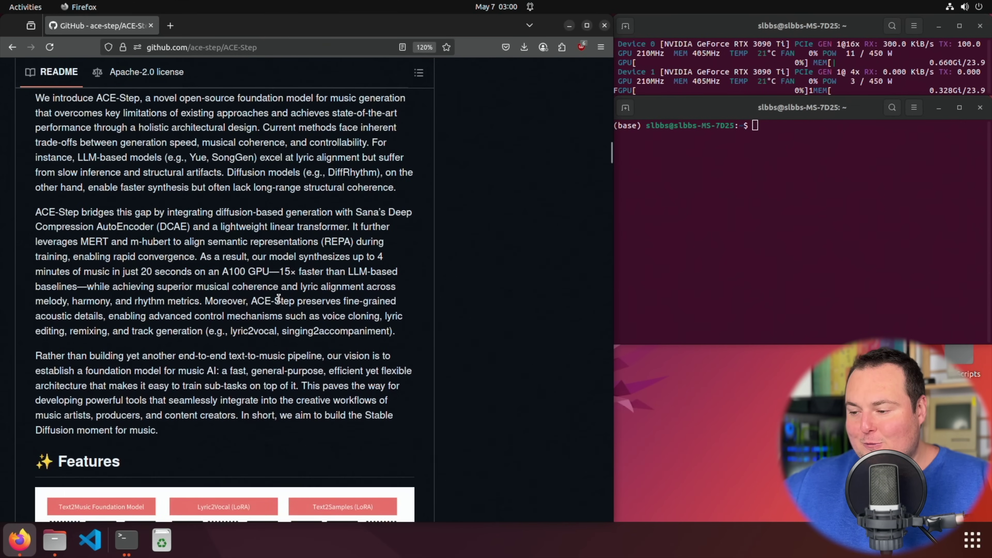
scroll(273, 281, down, 15)
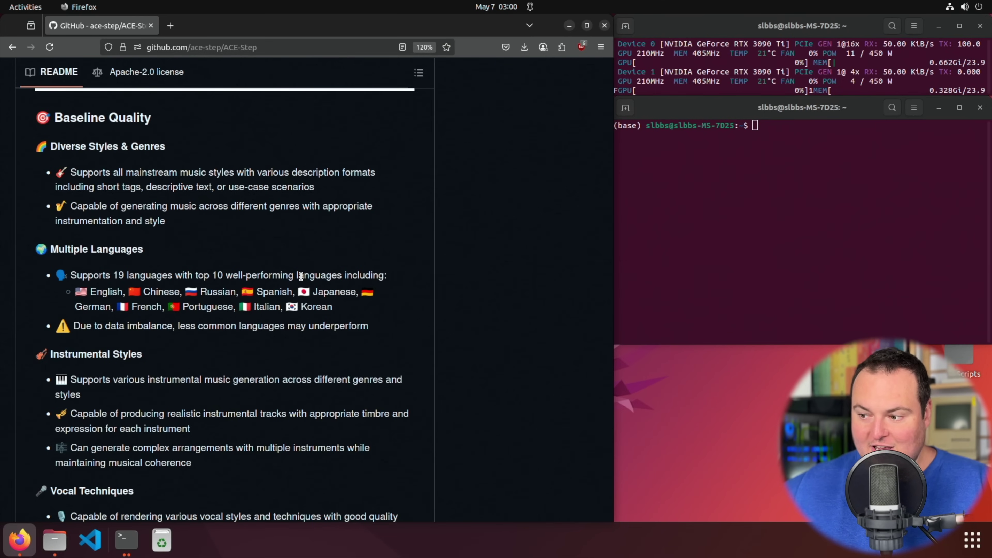
drag(370, 297, 73, 294)
click(74, 300)
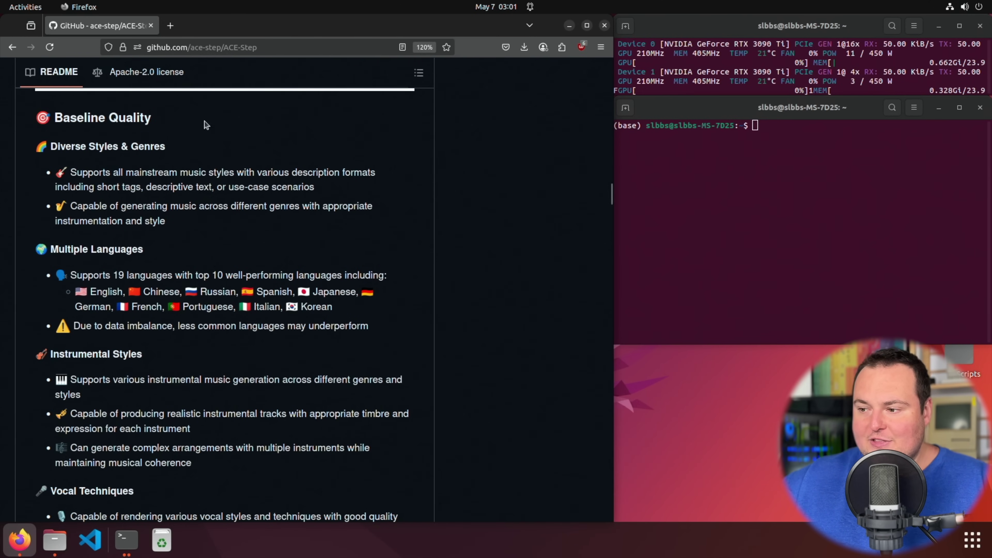
drag(78, 171, 166, 221)
click(293, 245)
Scroll to Hardware Performance and highlight the 27-steps header and the RTX 3090's 4.70 s
scroll(293, 245, down, 5)
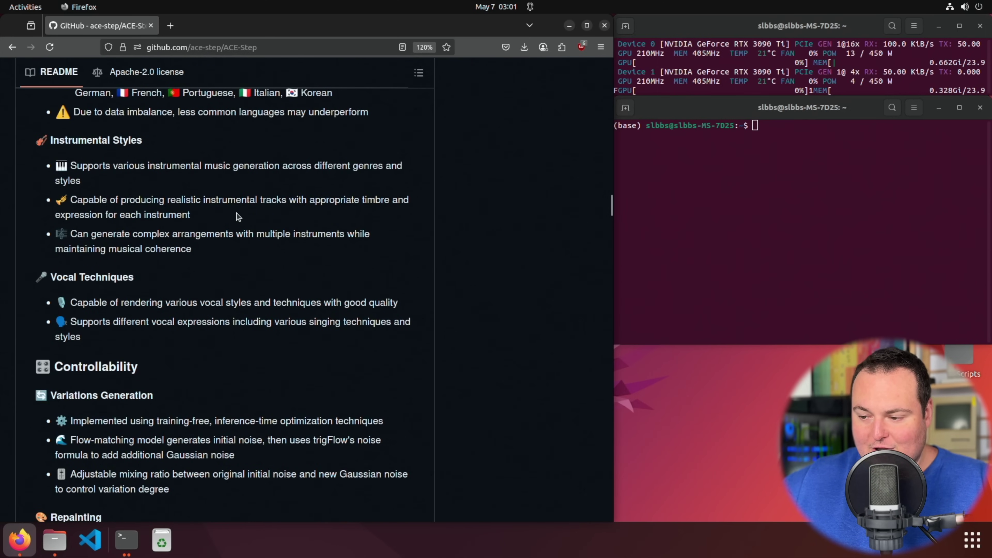
scroll(265, 234, down, 7)
scroll(281, 240, down, 8)
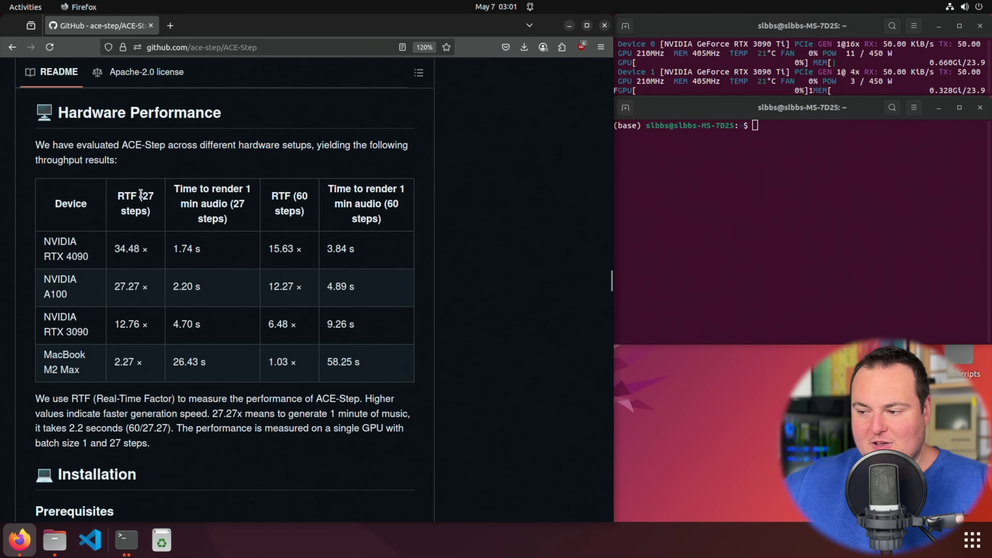
drag(141, 195, 148, 216)
click(137, 212)
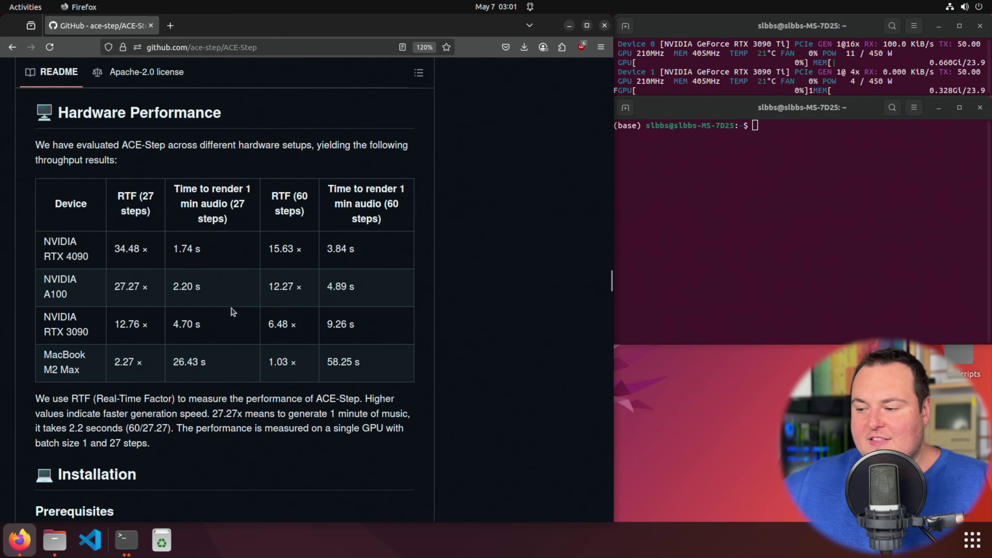
drag(208, 323, 161, 326)
click(221, 325)
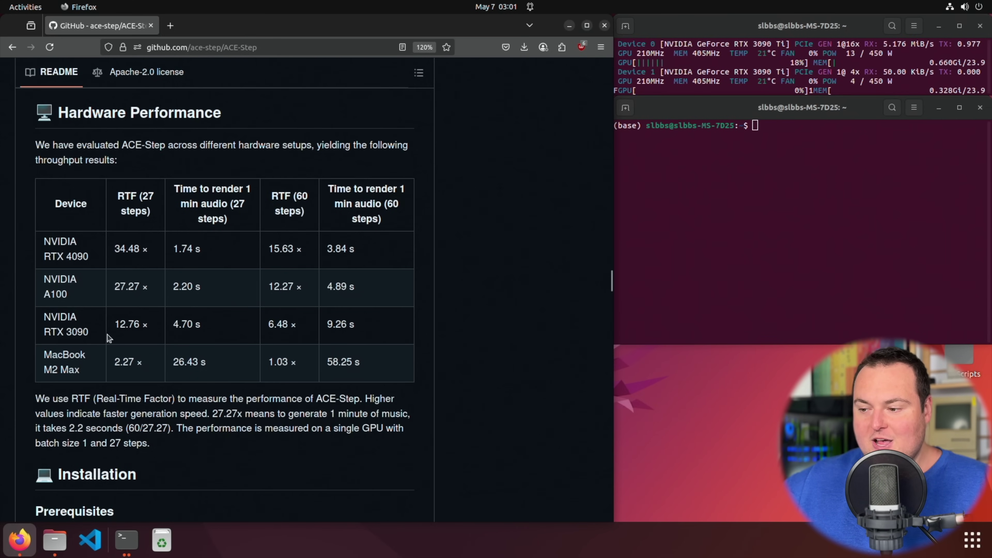
Highlight the RTX 3090's 12.76 and 6.48 RTF values and the 60-steps column header
drag(116, 321, 143, 328)
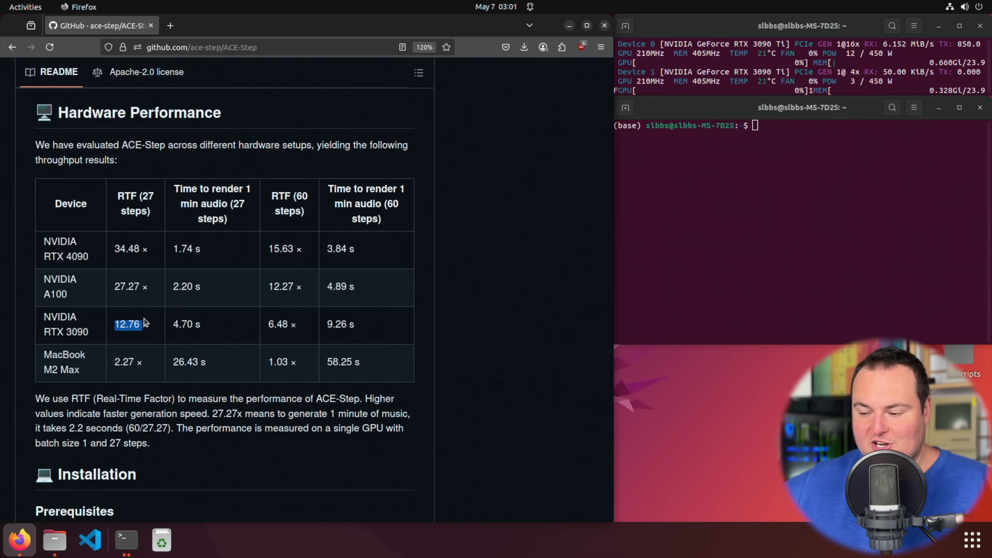
click(137, 338)
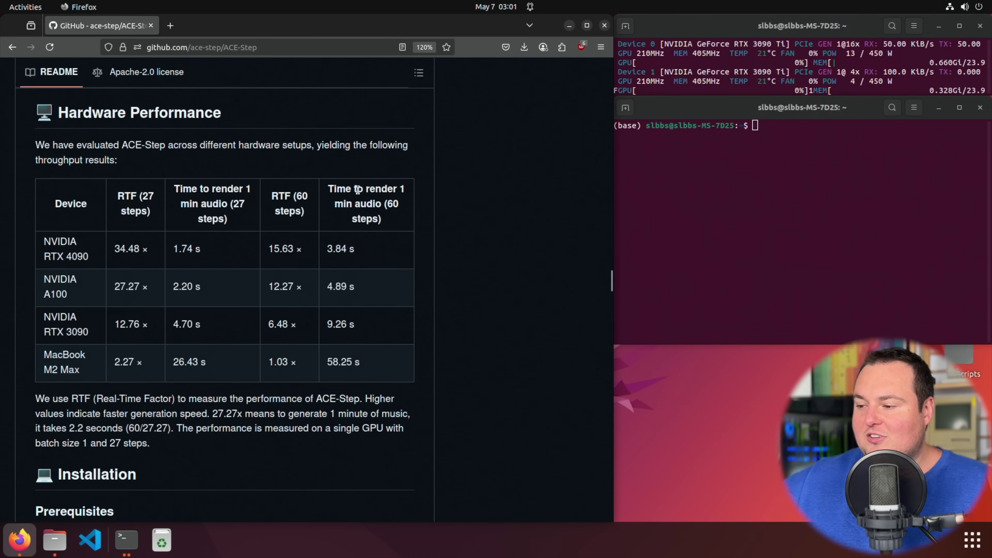
drag(288, 194, 332, 195)
click(309, 219)
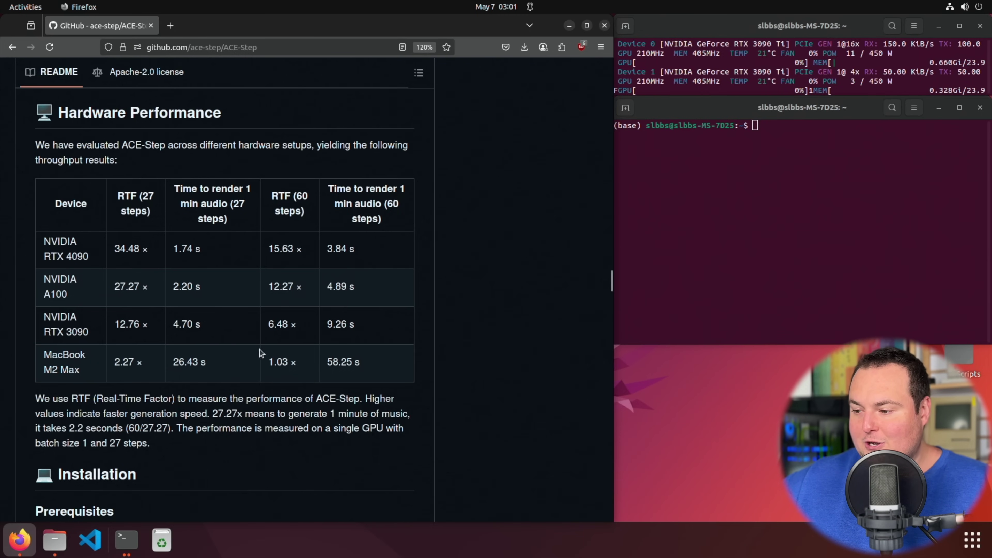
drag(269, 324, 364, 327)
click(365, 329)
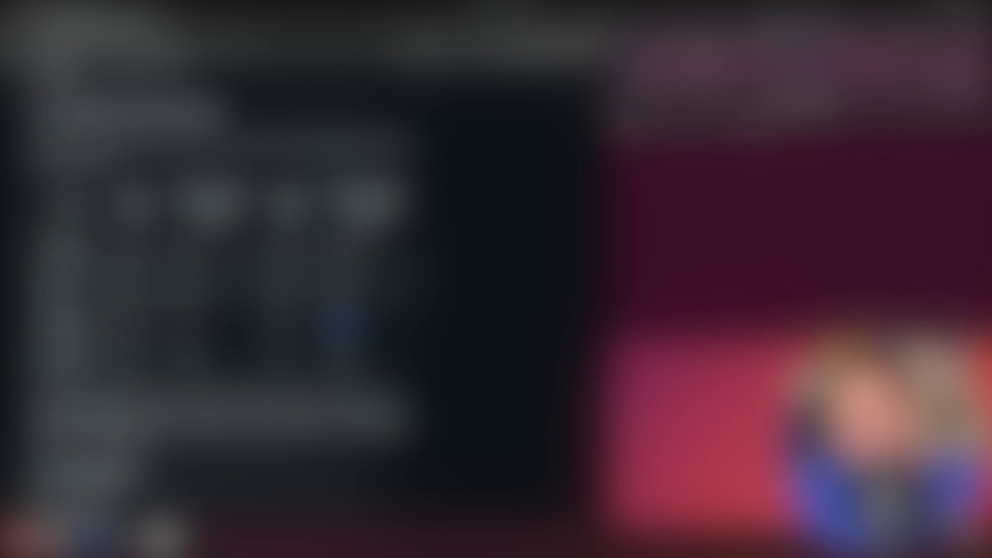
scroll(208, 255, down, 5)
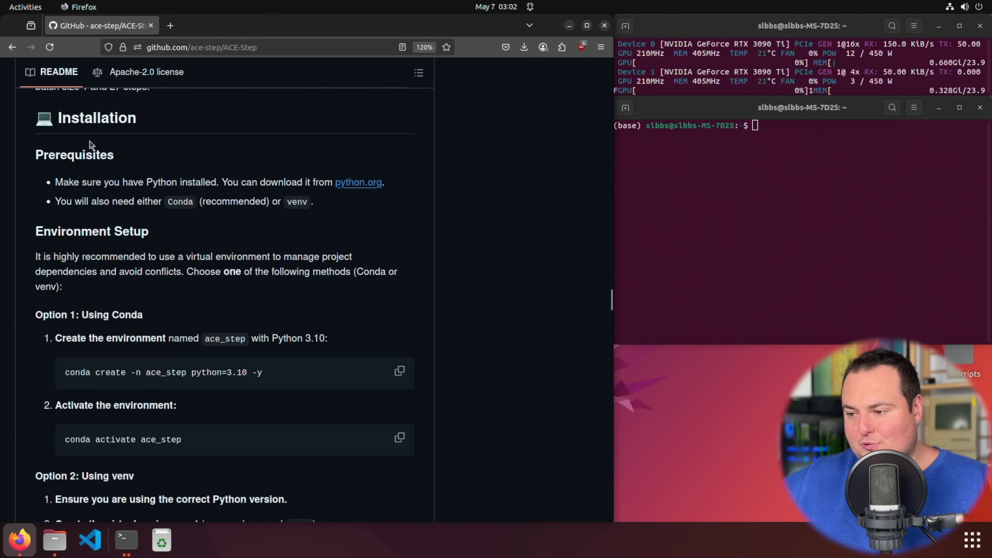
Scroll the README down to Environment Setup's Conda commands and venv alternative
scroll(172, 143, down, 8)
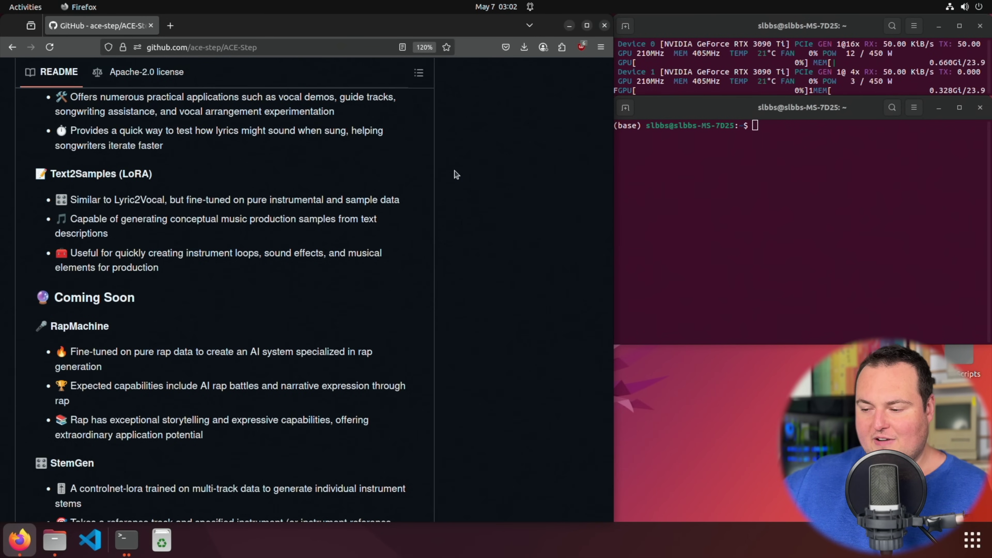
scroll(363, 172, down, 3)
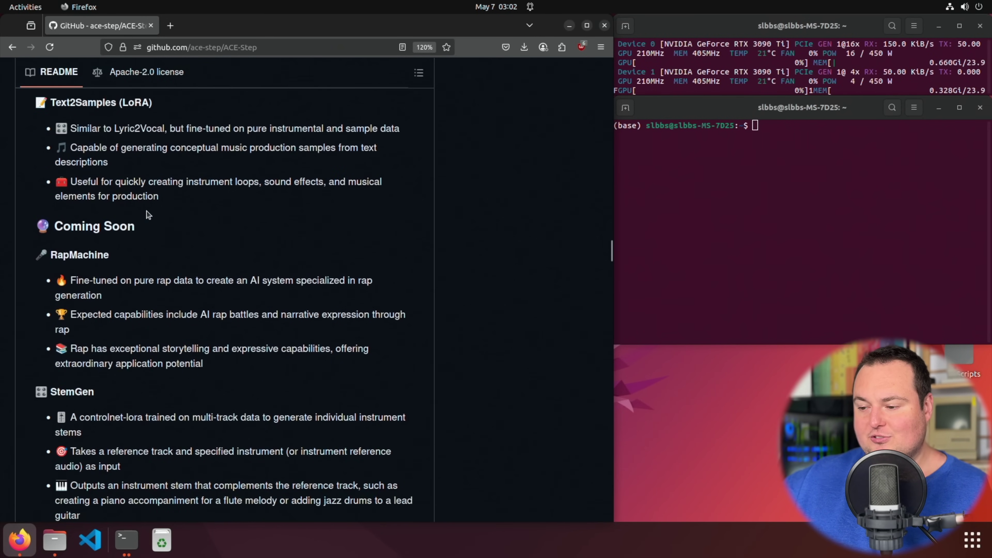
scroll(154, 201, down, 10)
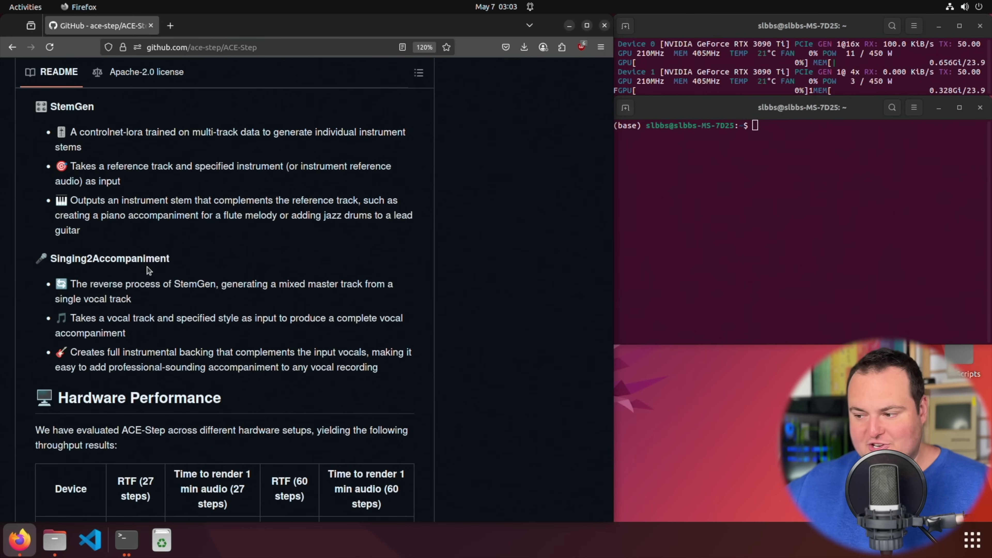
scroll(148, 270, down, 15)
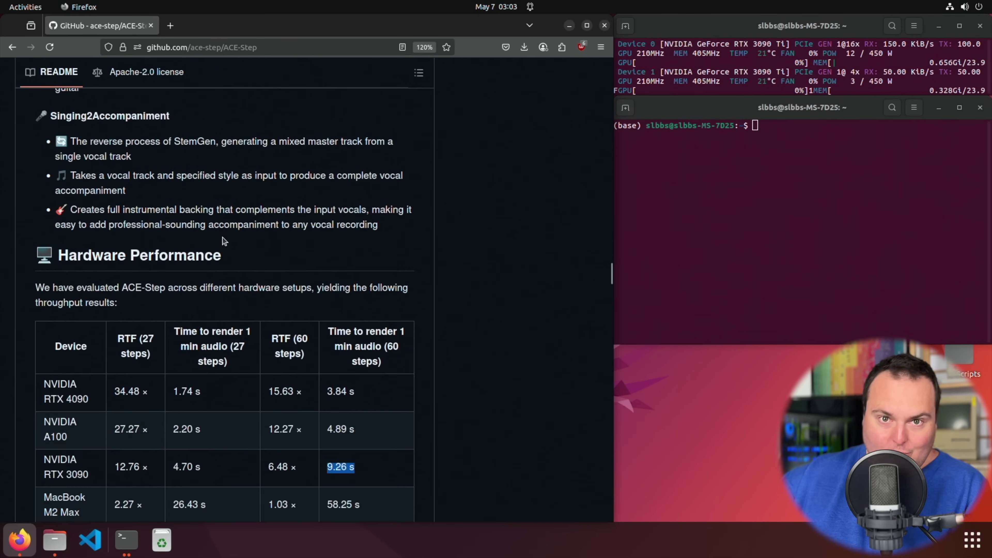
scroll(348, 215, down, 3)
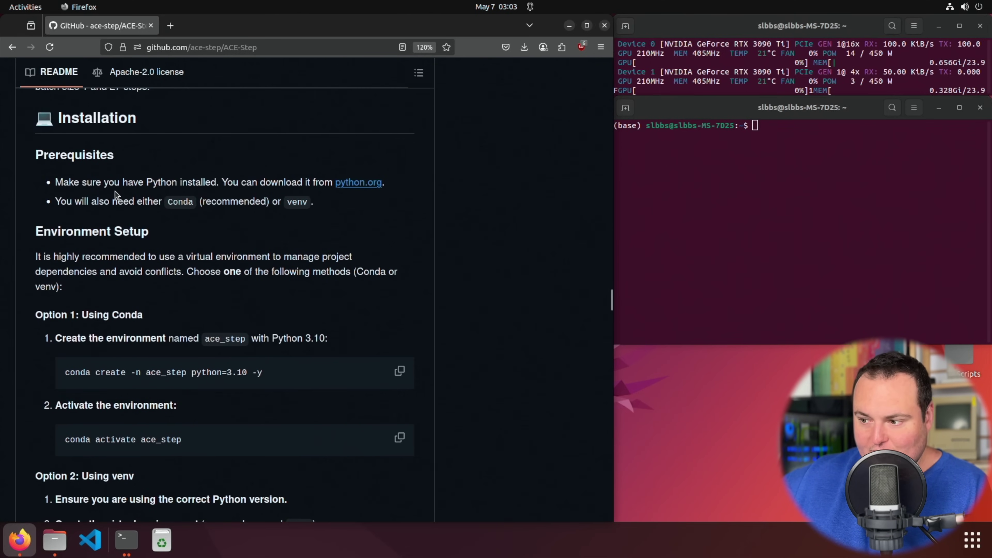
scroll(354, 228, down, 3)
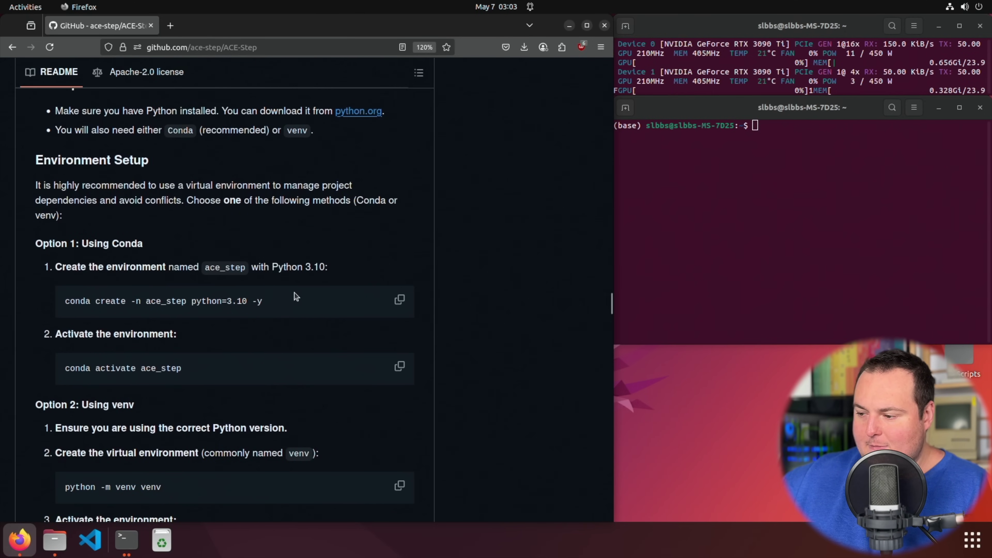
Run the README's conda create command to make the ace_step environment with Python 3.10
click(400, 299)
click(658, 195)
right_click(660, 198)
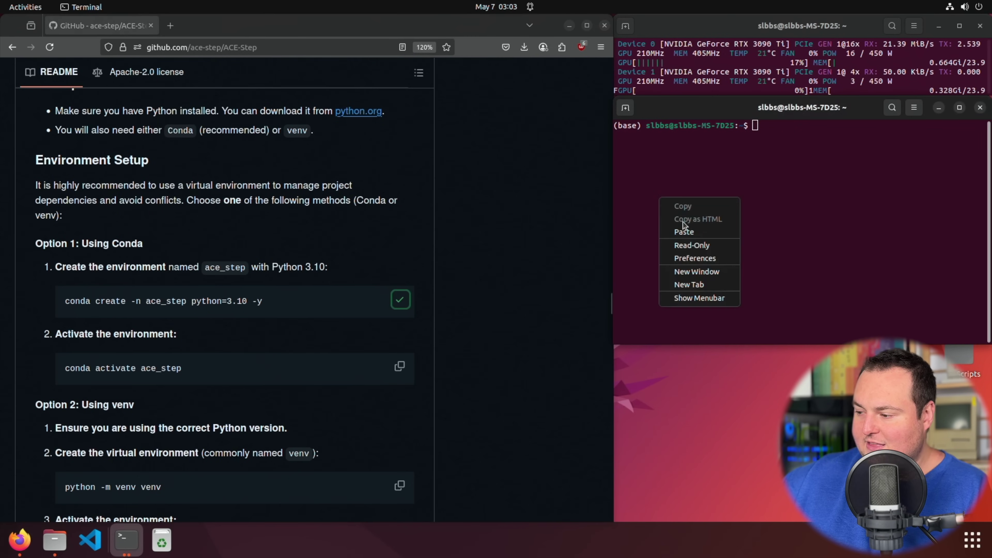
click(683, 231)
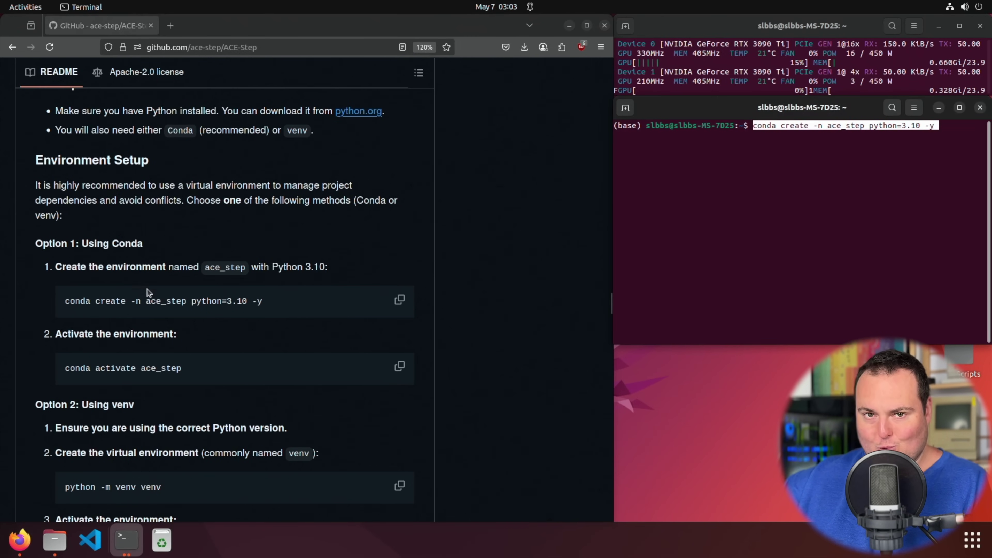
key(Return)
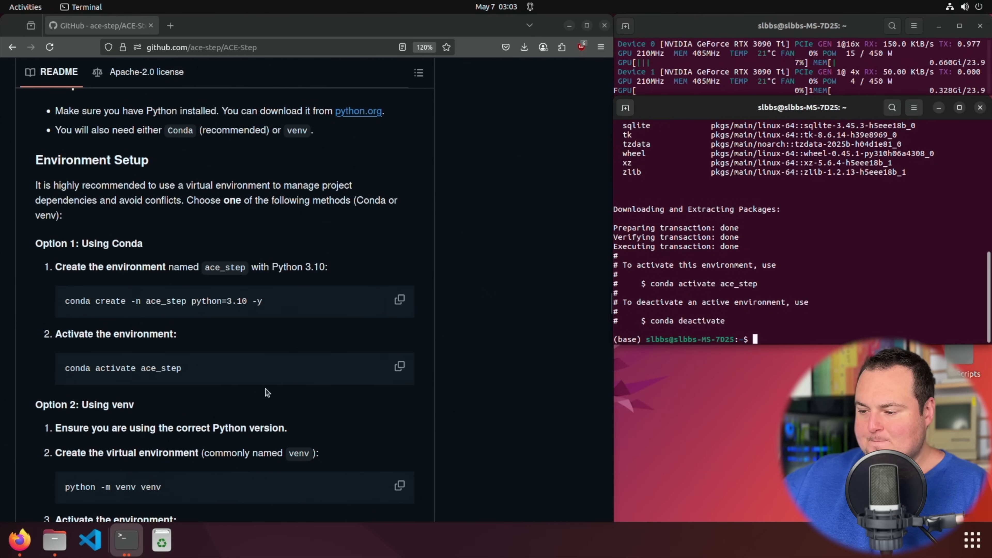
Run conda activate ace_step in the terminal
click(399, 366)
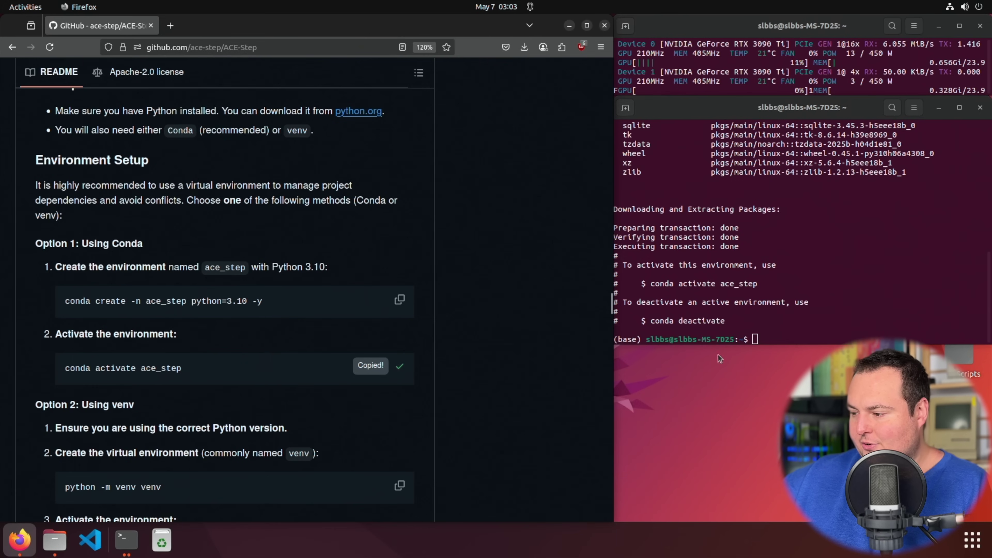
right_click(779, 345)
click(799, 376)
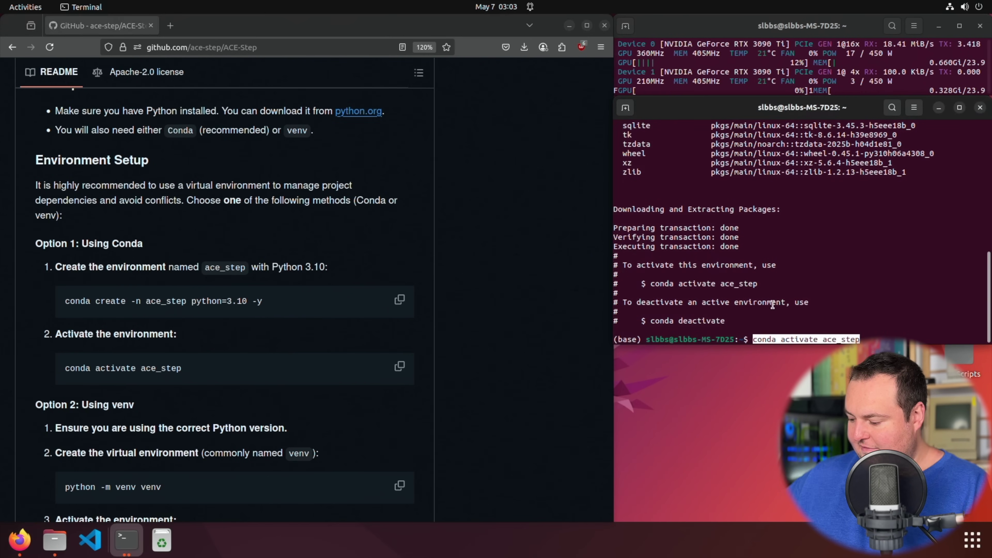
key(Return)
Run git clone with the repository's copied HTTPS URL
scroll(590, 310, up, 20)
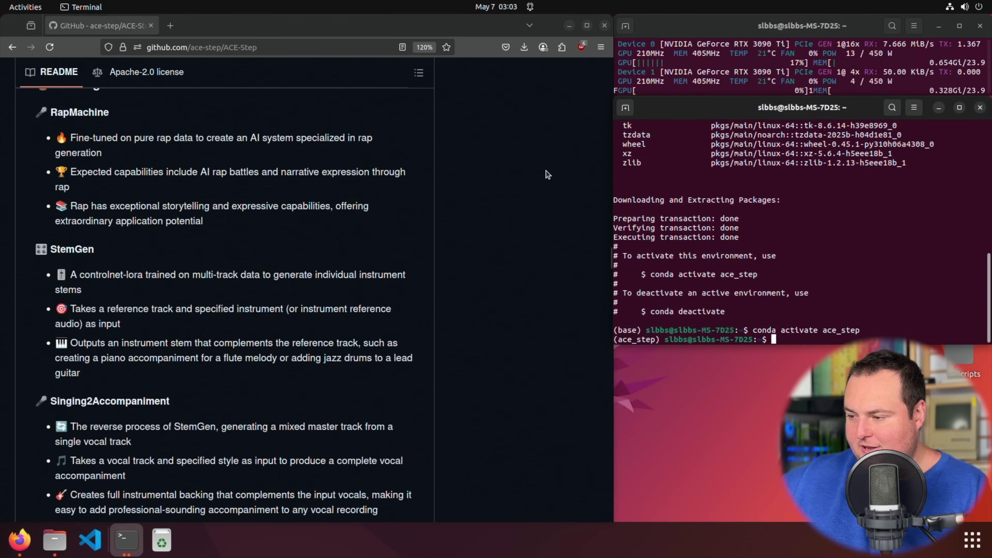
scroll(539, 174, up, 20)
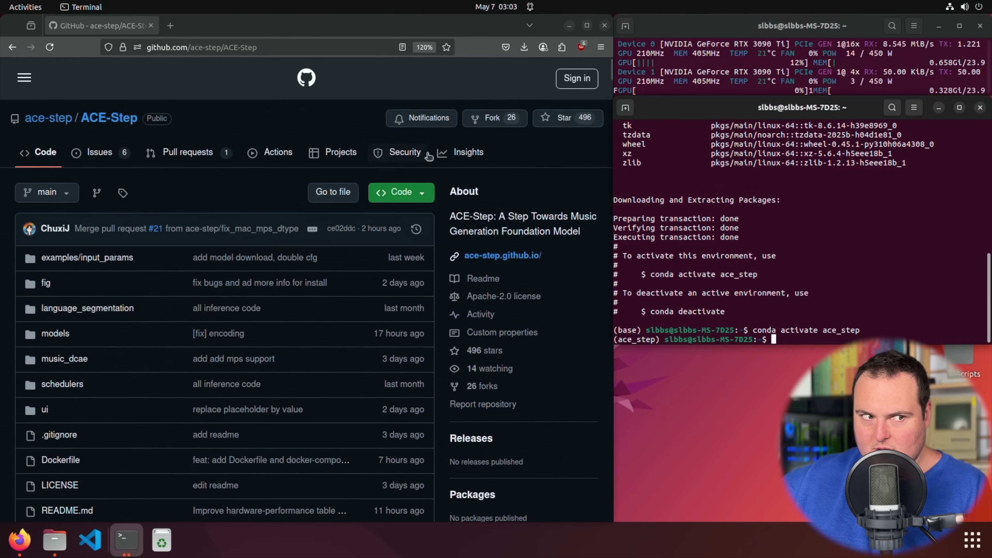
click(405, 188)
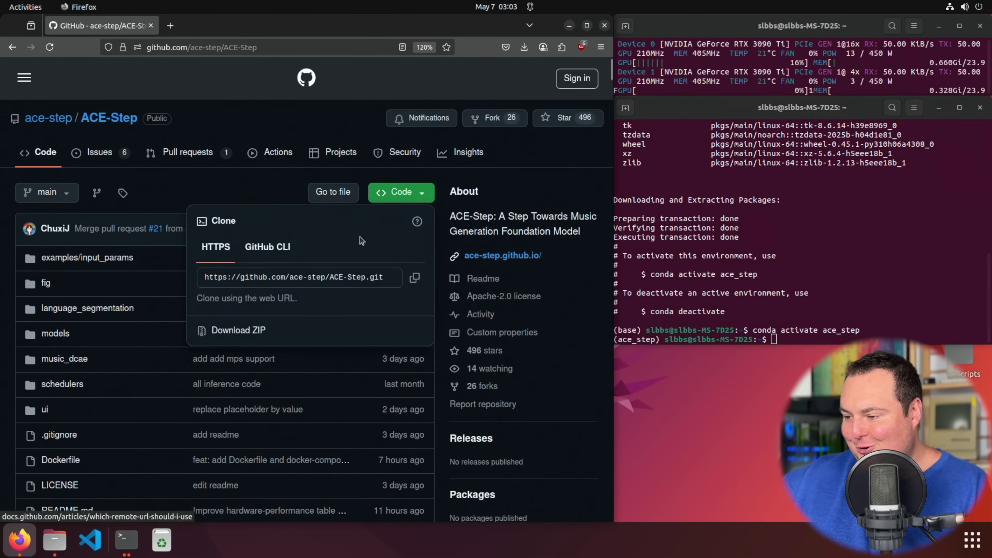
click(416, 278)
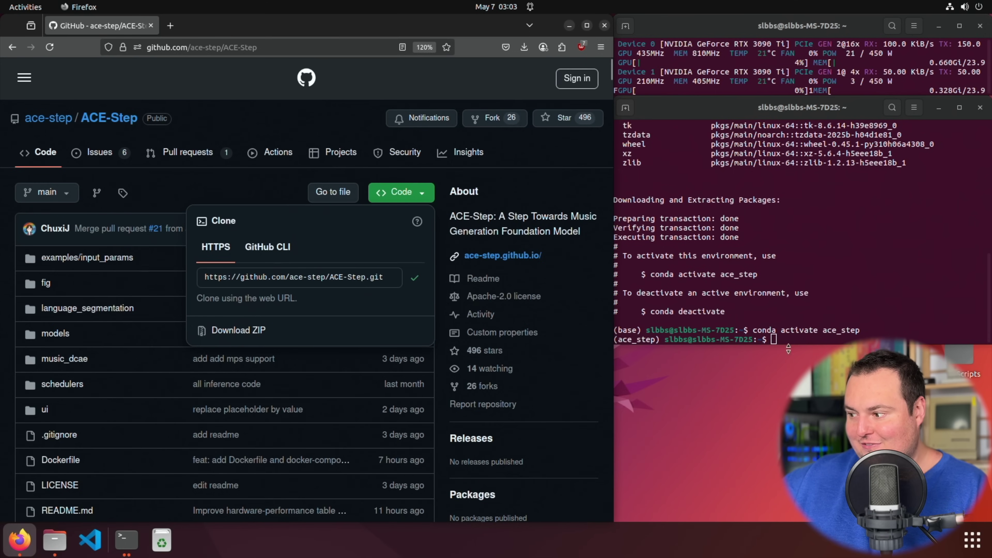
click(782, 338)
text(git clone)
key(ctrl+shift+v)
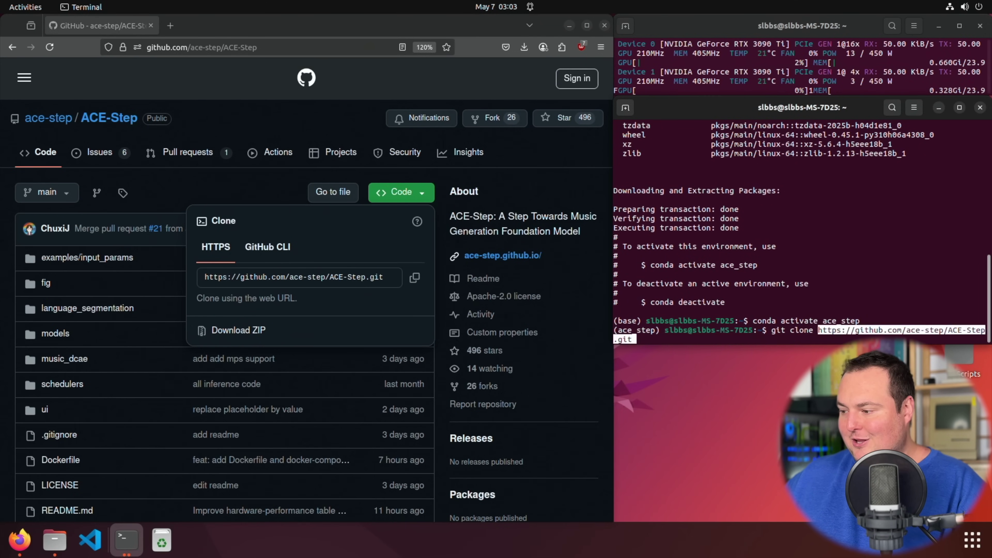
key(Return)
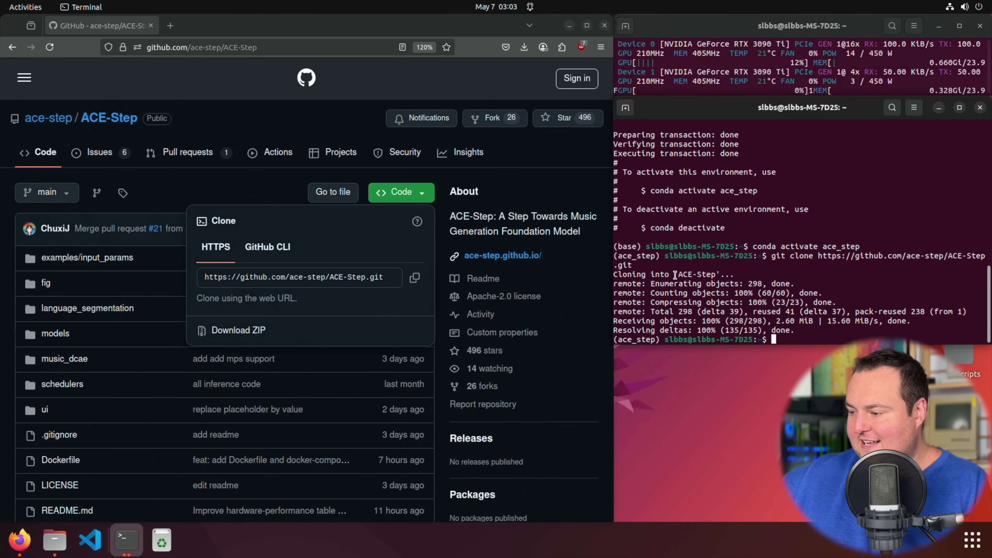
Change into the newly cloned ACE-Step folder with cd
drag(678, 273, 715, 270)
right_click(718, 275)
click(723, 279)
click(793, 337)
text(cd)
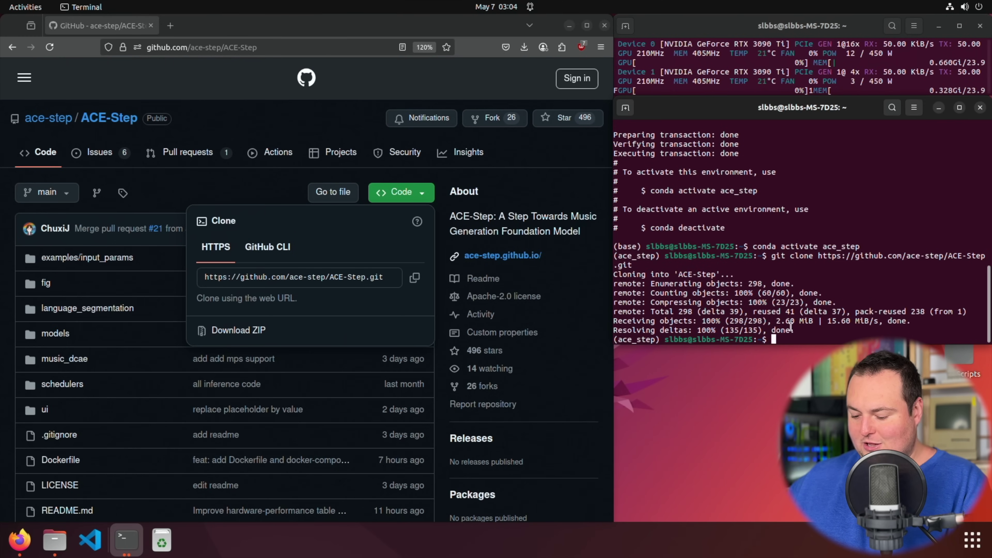
key(ctrl+shift+v)
key(Return)
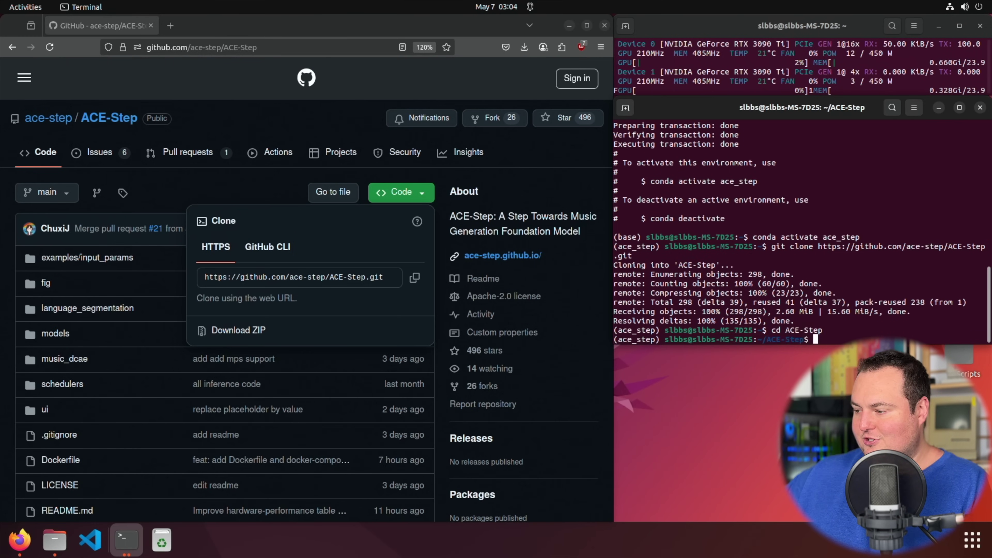
Run pip install -r requirements.txt copied from the README, then clear the terminal
scroll(352, 272, down, 20)
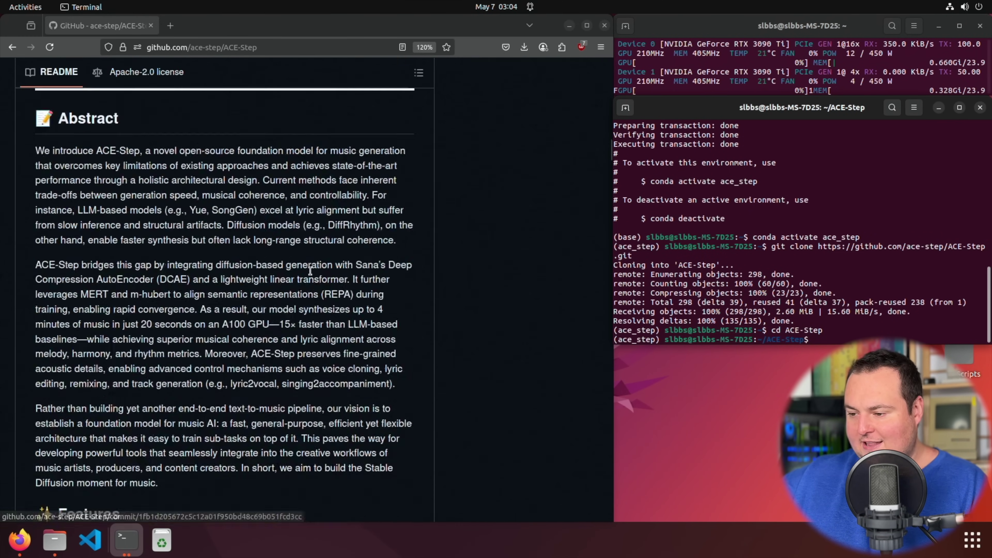
scroll(282, 239, down, 20)
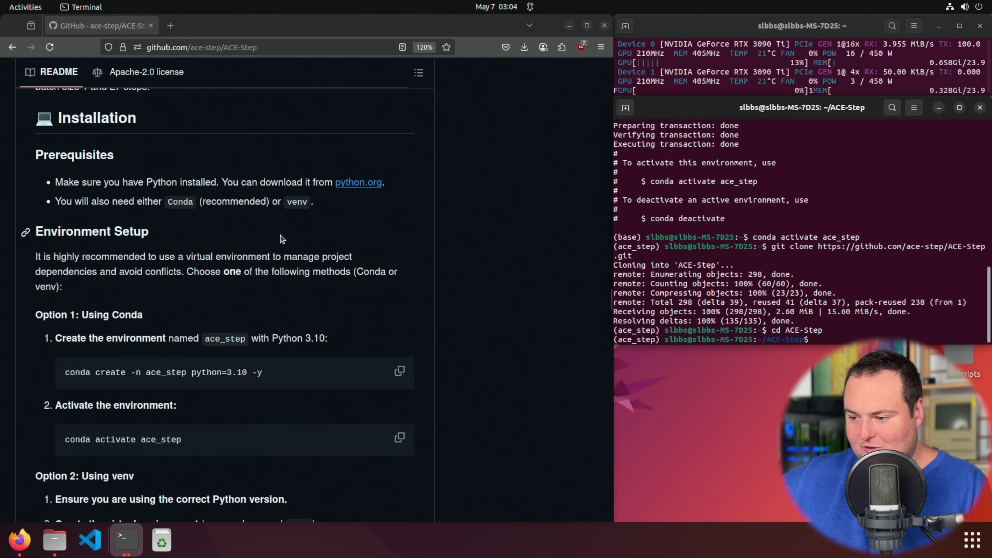
scroll(277, 233, up, 3)
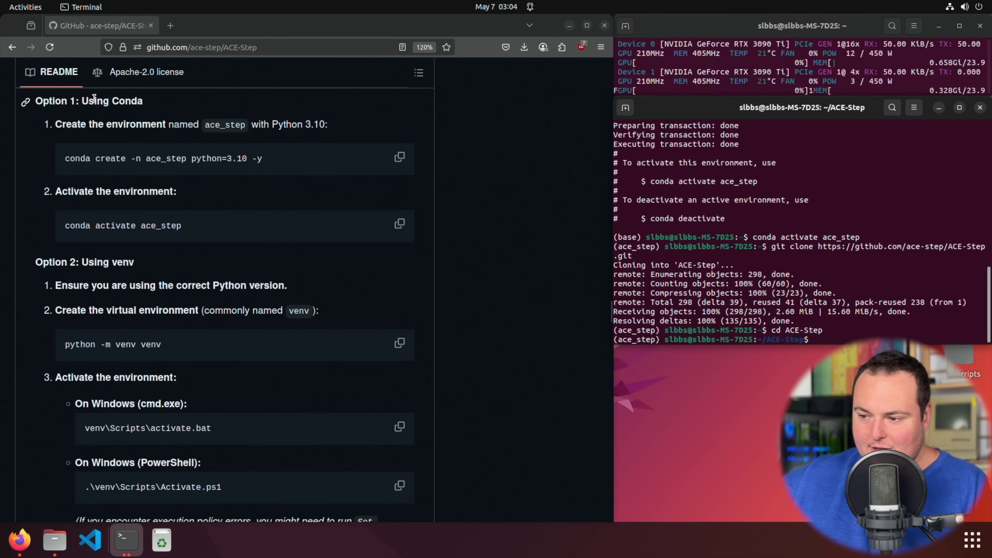
click(47, 191)
key(Home)
scroll(264, 269, down, 10)
scroll(265, 270, down, 20)
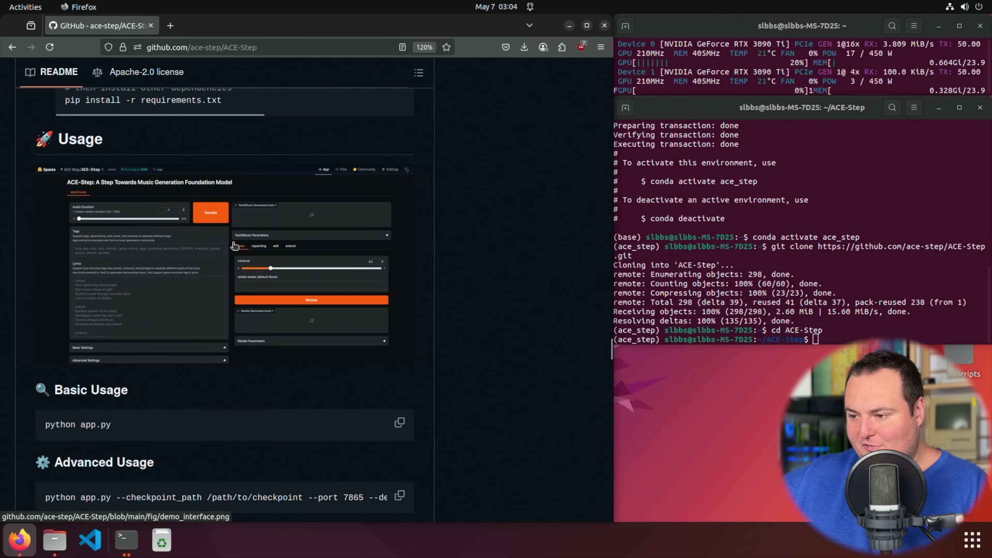
scroll(234, 245, up, 10)
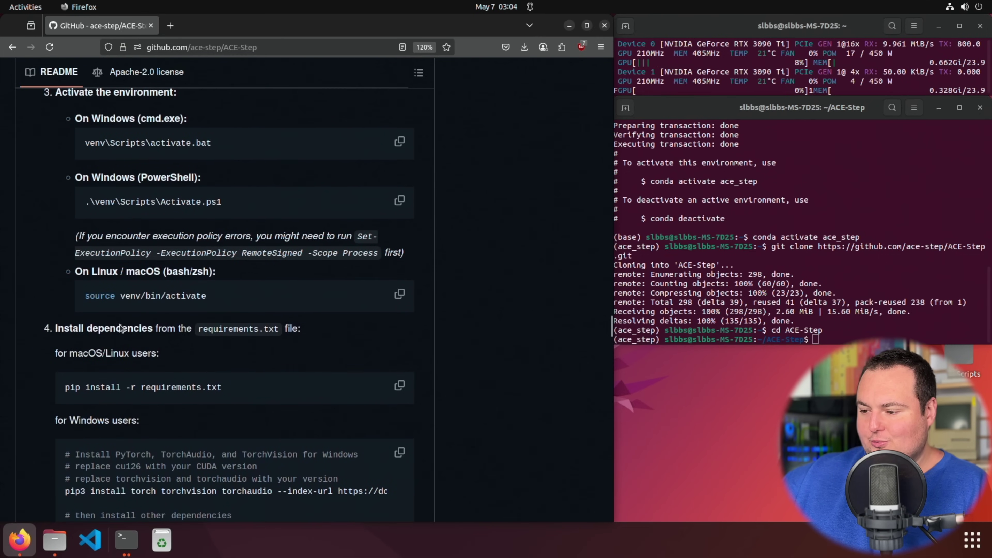
click(399, 385)
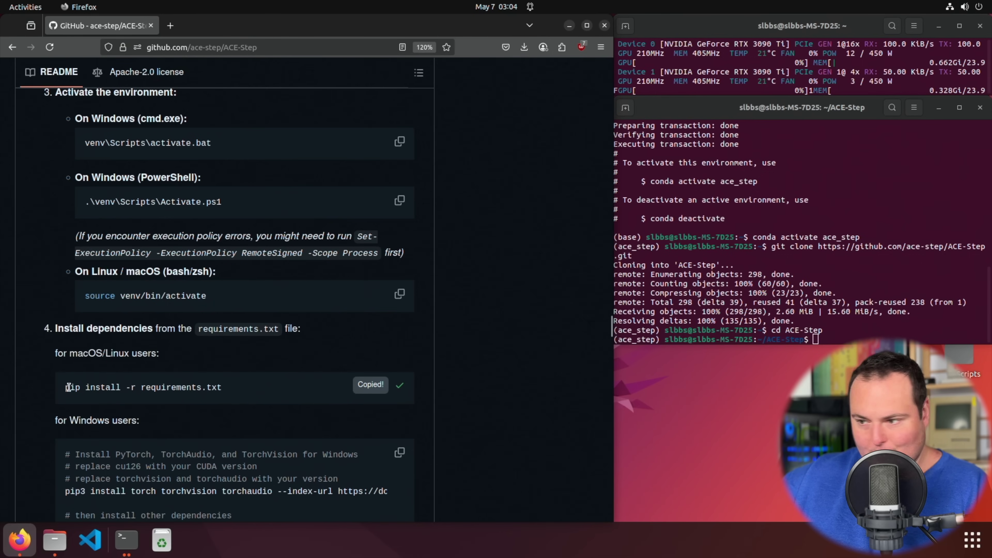
click(792, 340)
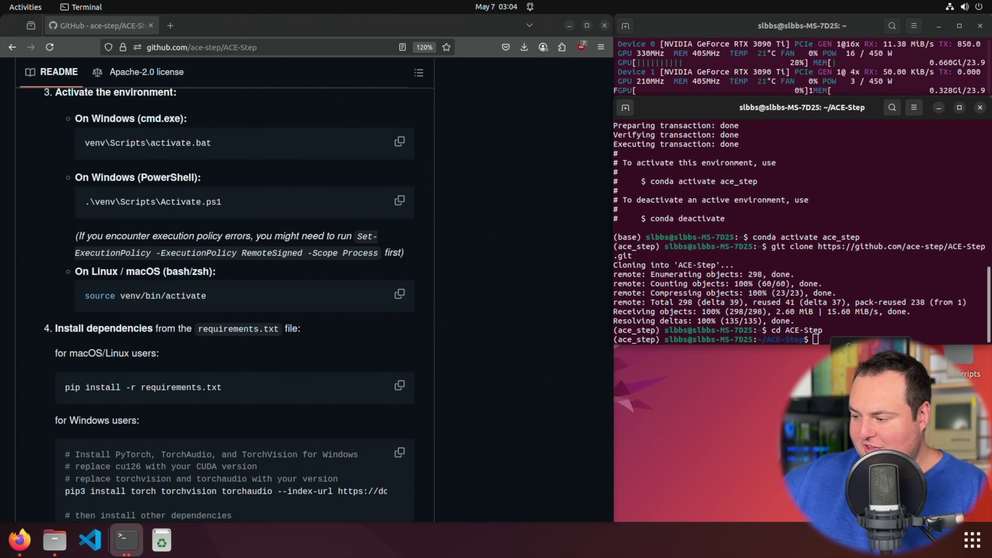
key(ctrl+shift+v)
key(Return)
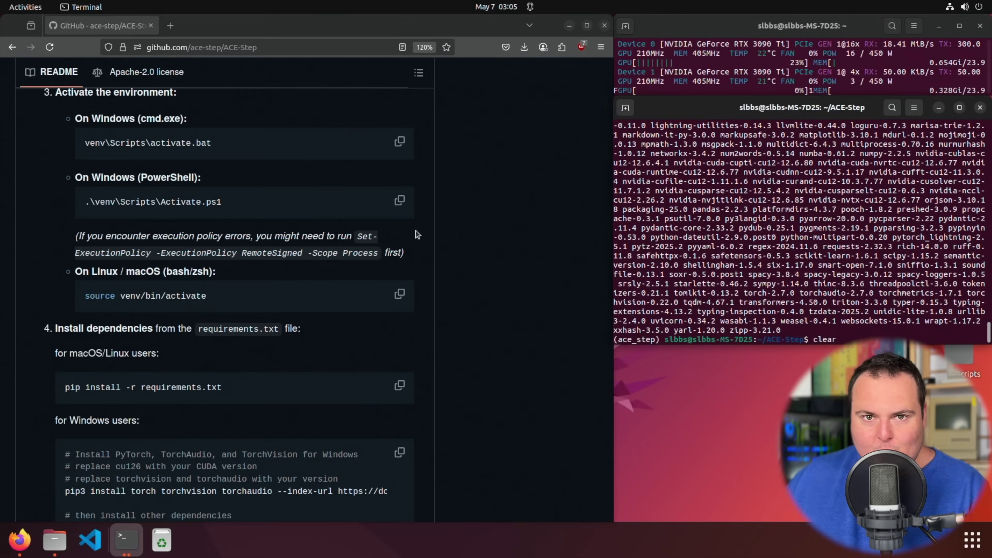
key(Return)
Run python app.py from the README's Basic Usage in the ACE-Step terminal
scroll(305, 297, down, 5)
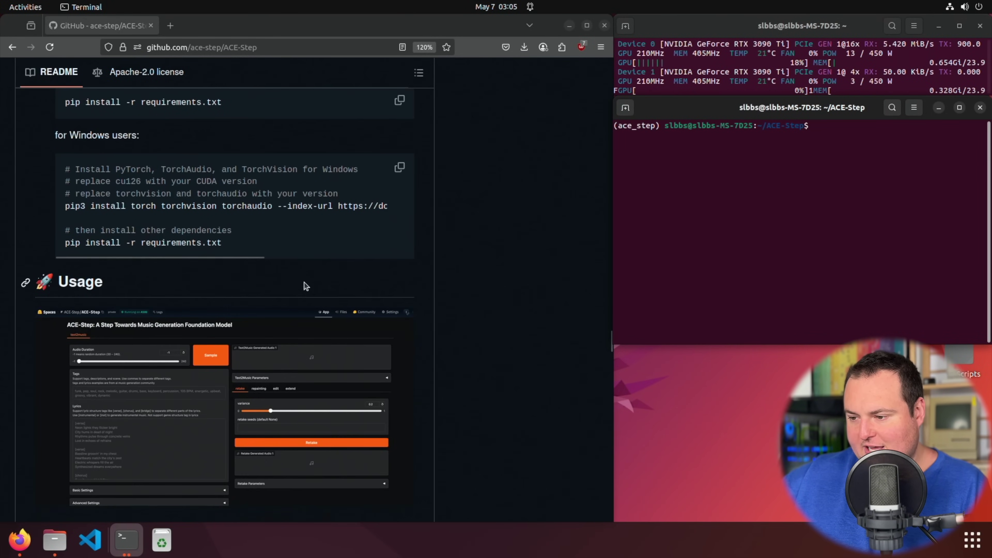
scroll(285, 242, down, 5)
scroll(322, 239, up, 1)
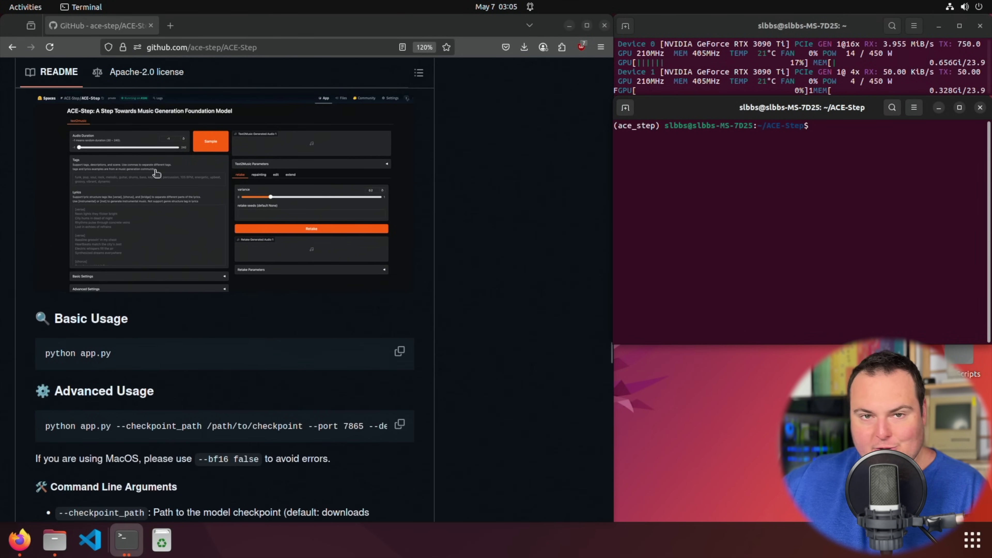
click(399, 351)
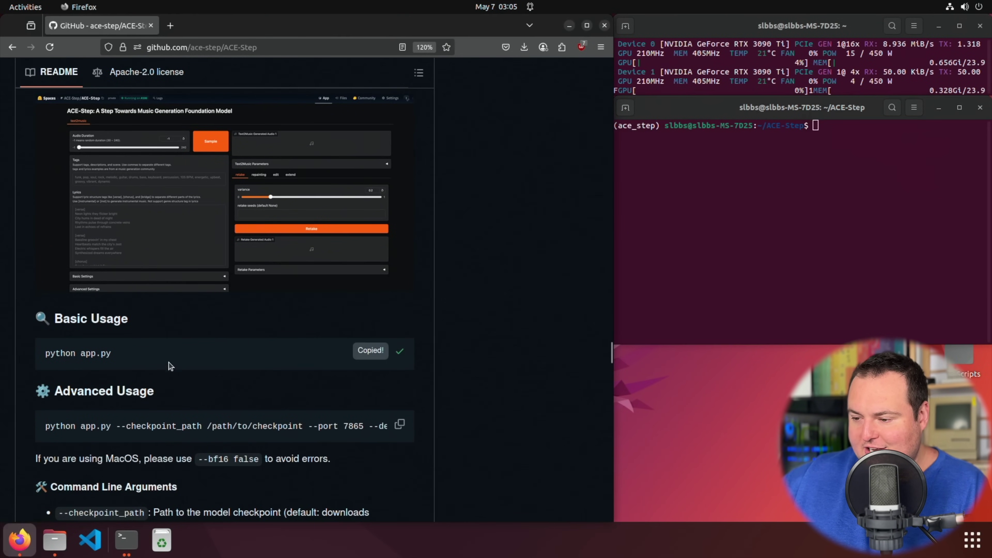
right_click(733, 195)
click(752, 232)
key(Return)
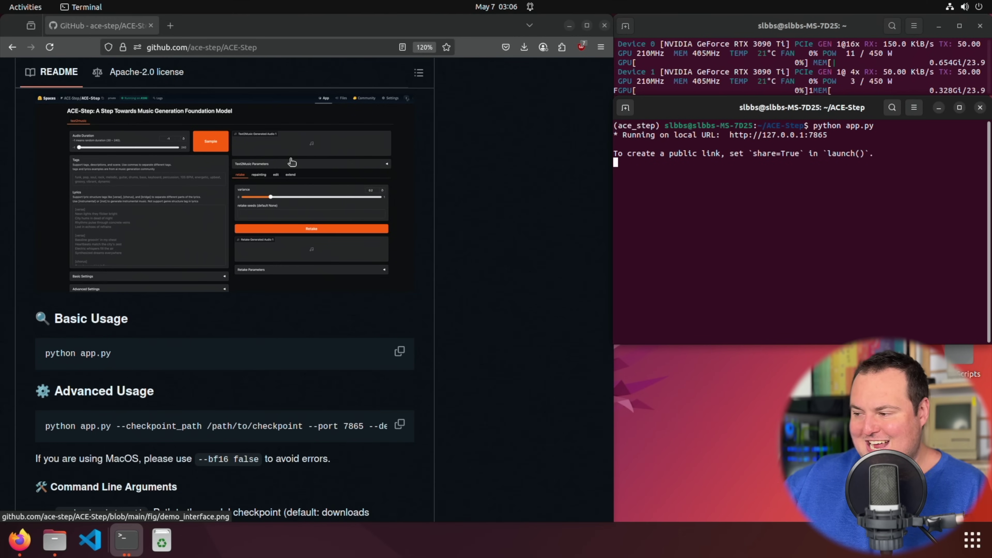
ctrl+click(743, 136)
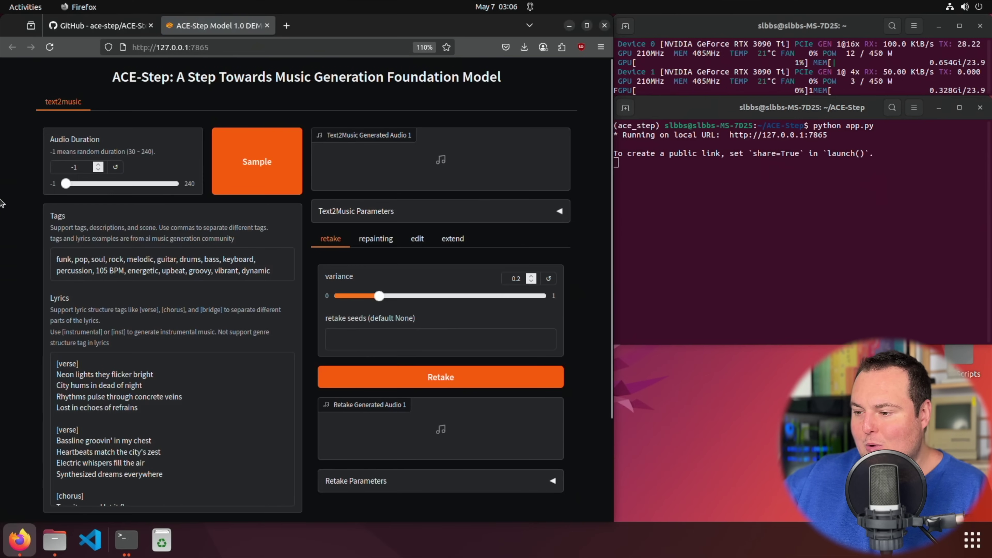
scroll(11, 183, down, 3)
click(195, 477)
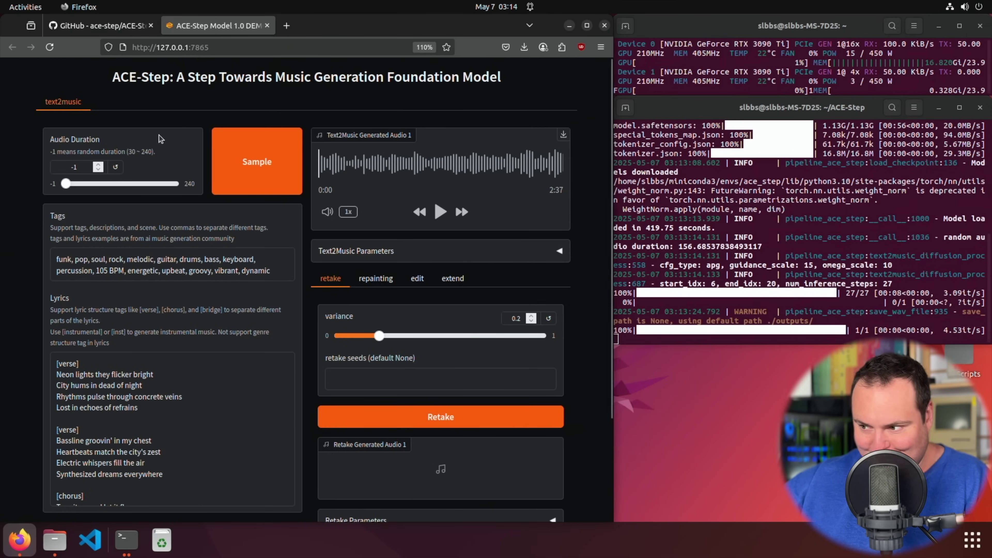
Play the 2:37 funk/pop track, pause at 0:42, and scroll through the lyrics box
click(440, 212)
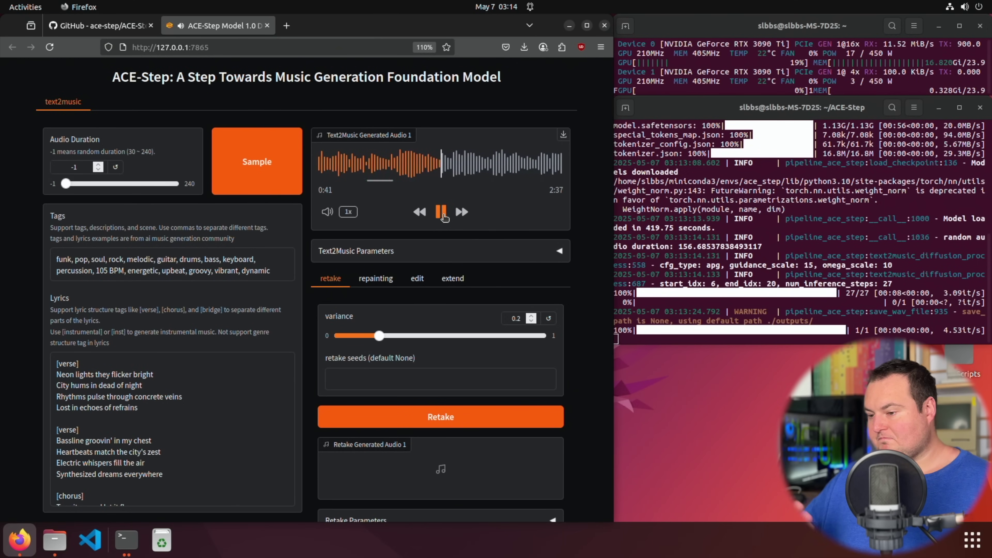
click(441, 212)
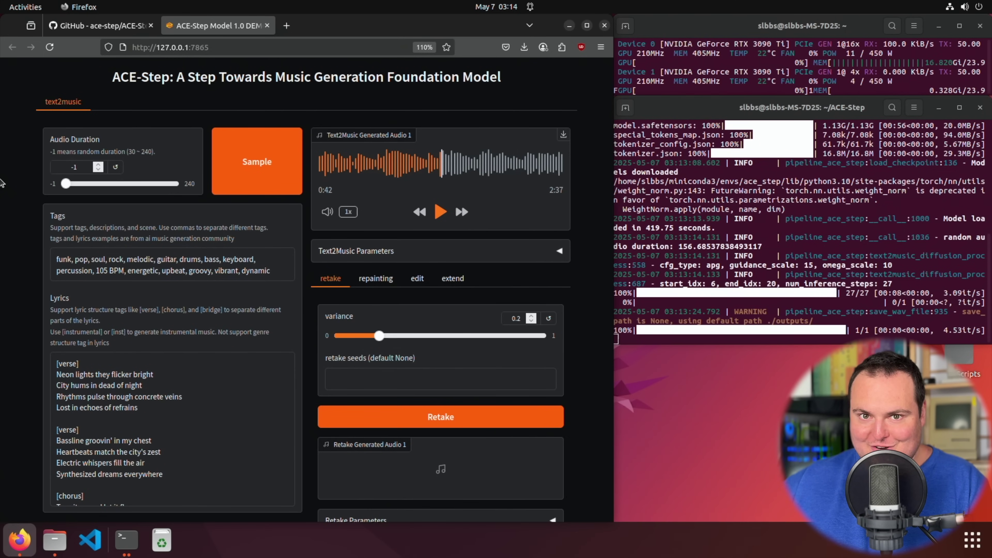
scroll(115, 424, down, 3)
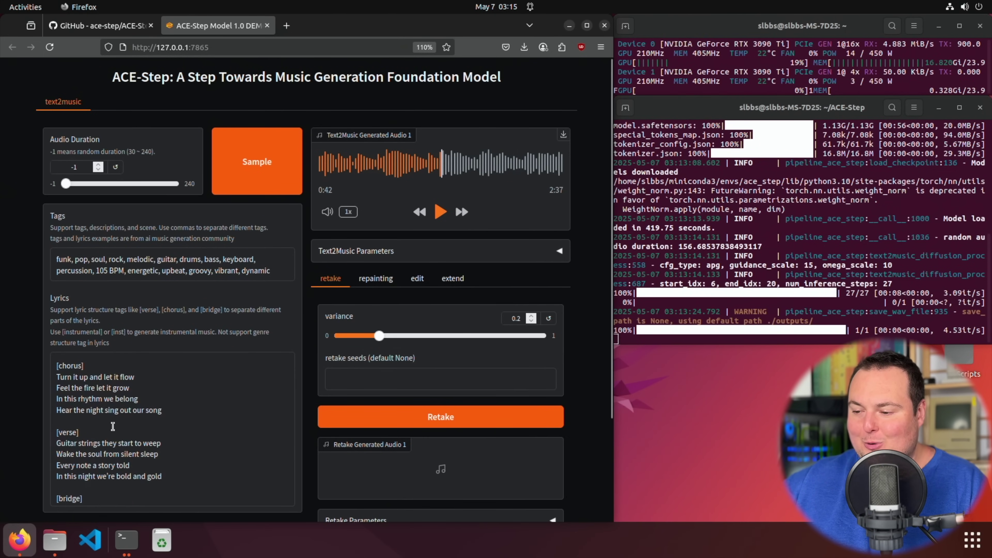
scroll(47, 418, up, 3)
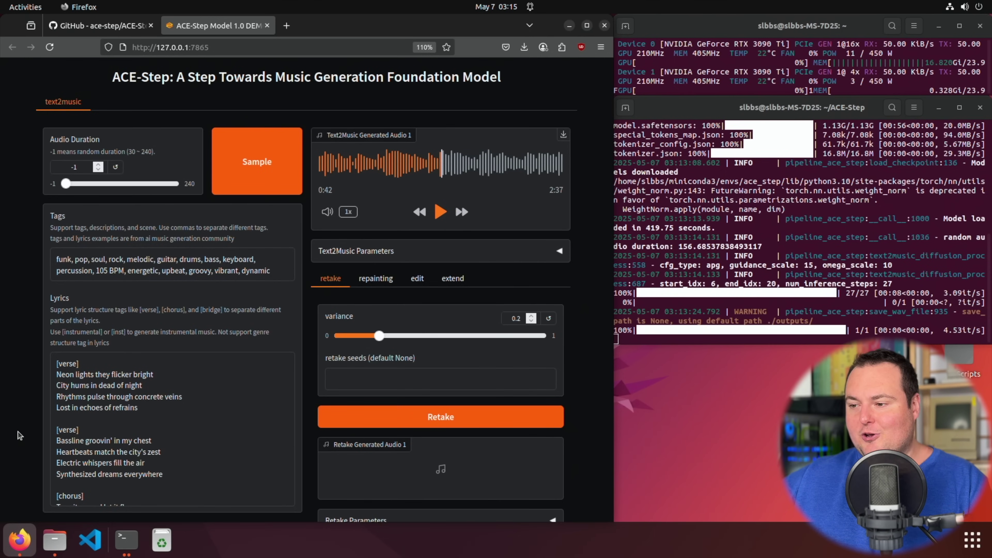
scroll(2, 285, down, 3)
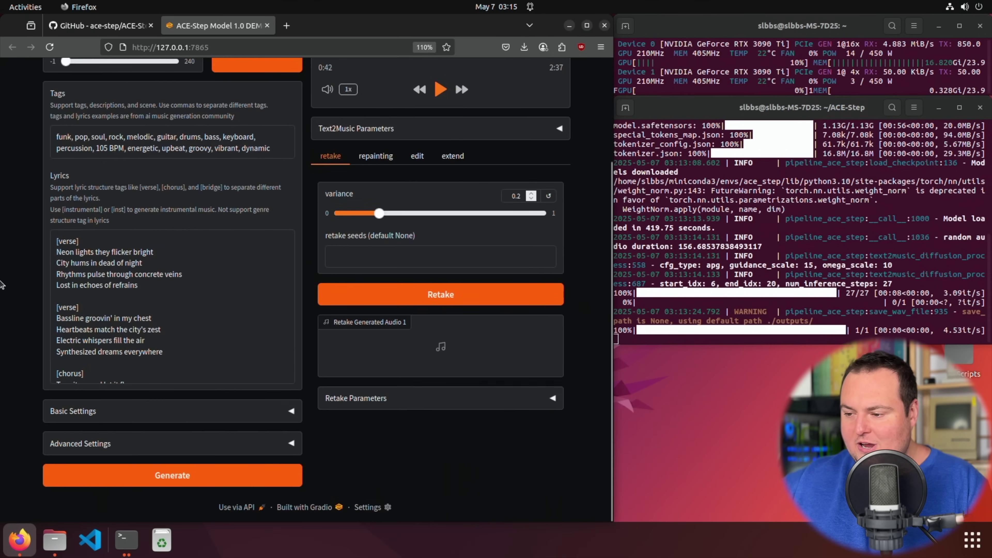
click(291, 411)
scroll(4, 345, down, 7)
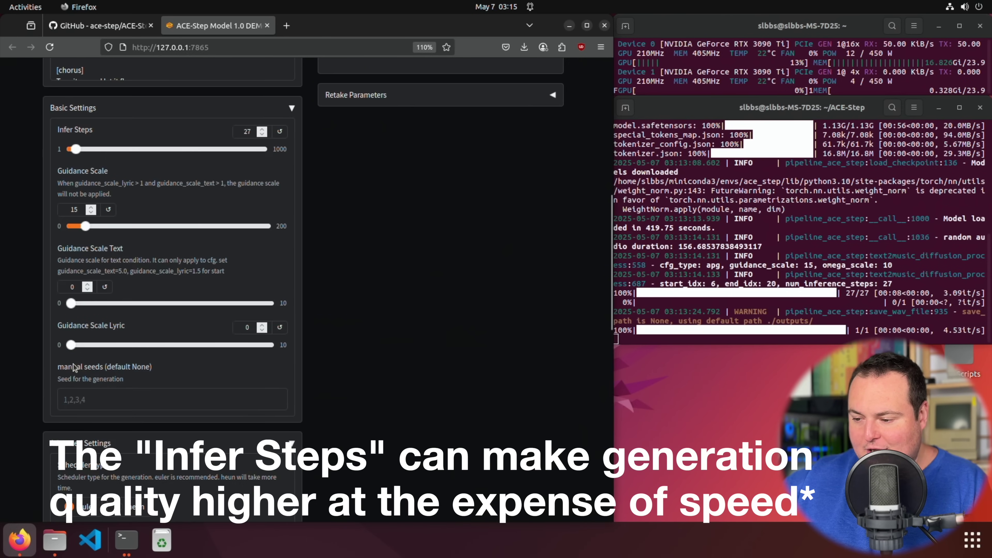
scroll(69, 363, down, 14)
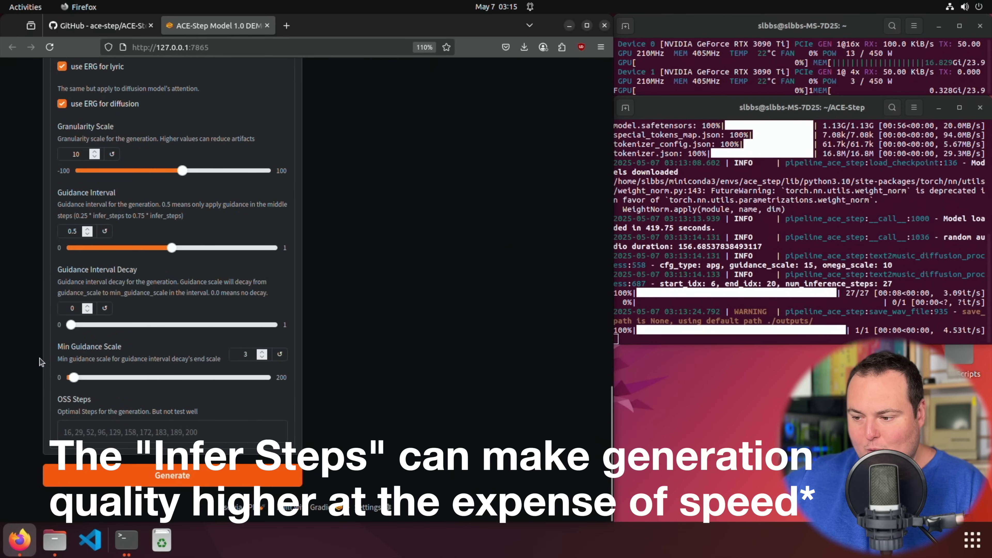
scroll(42, 362, up, 15)
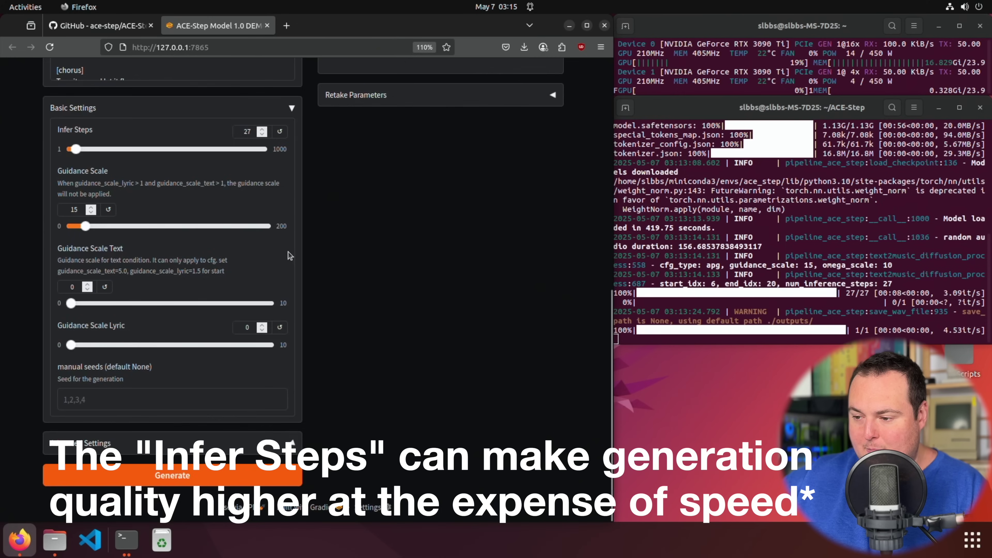
scroll(297, 281, up, 5)
click(291, 312)
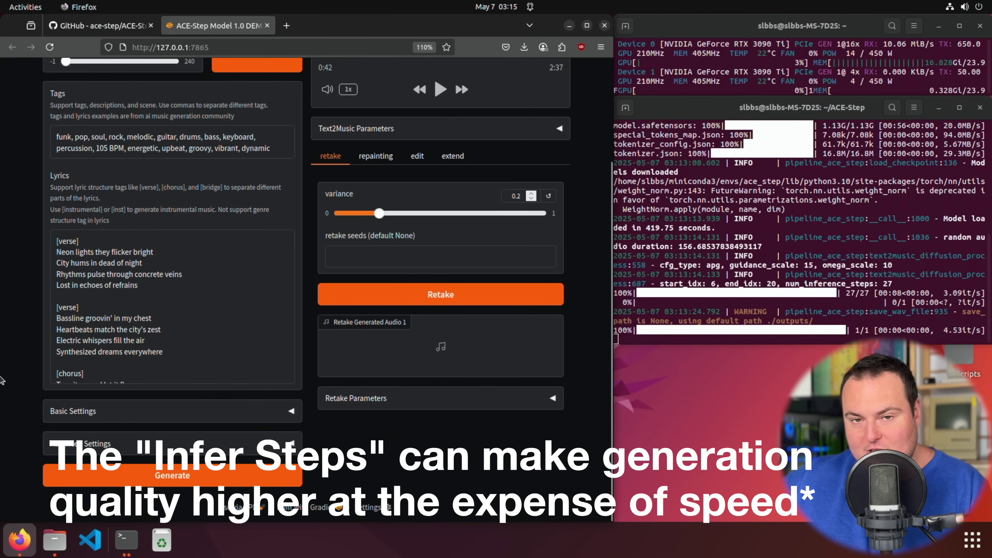
scroll(2, 376, up, 3)
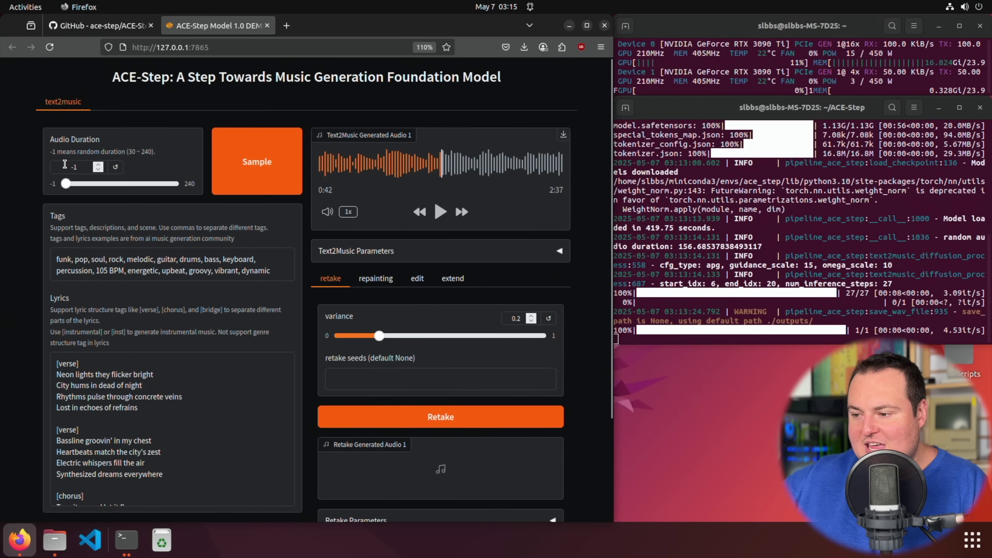
Switch to a custom audio duration and cycle Sample prompts until black-metal tags load
mouse_move(65, 184)
mouse_down()
mouse_move(124, 199)
mouse_move(178, 197)
mouse_move(61, 185)
mouse_up()
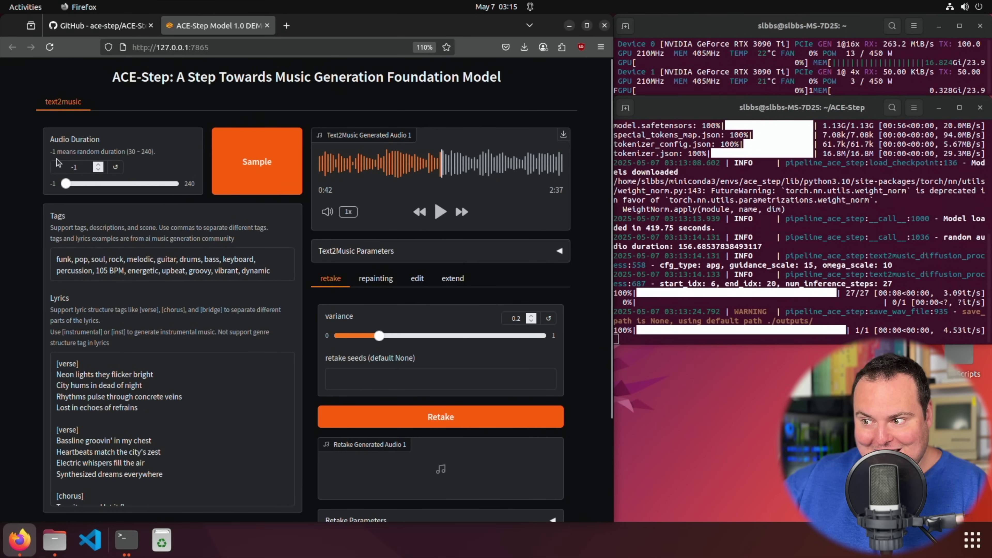
drag(132, 185, 82, 183)
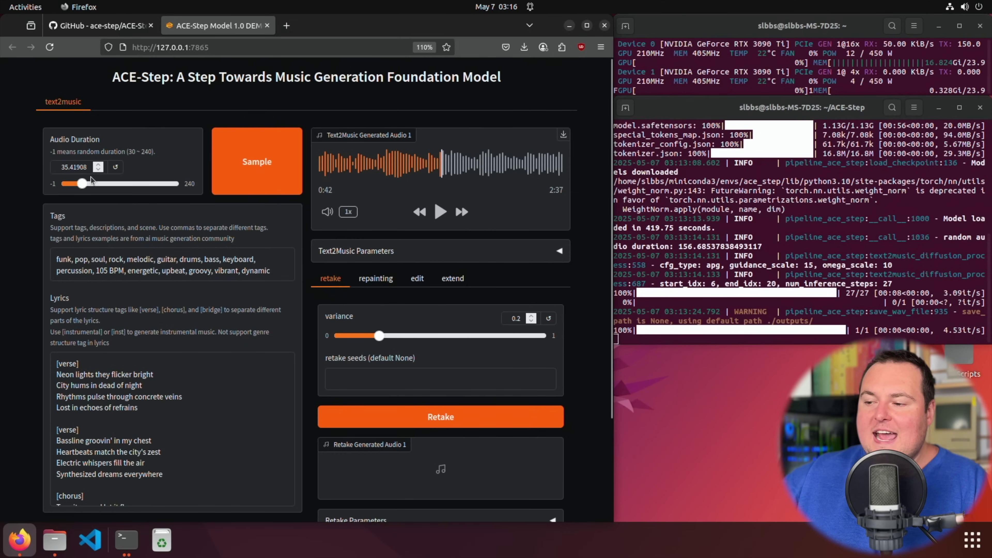
click(272, 184)
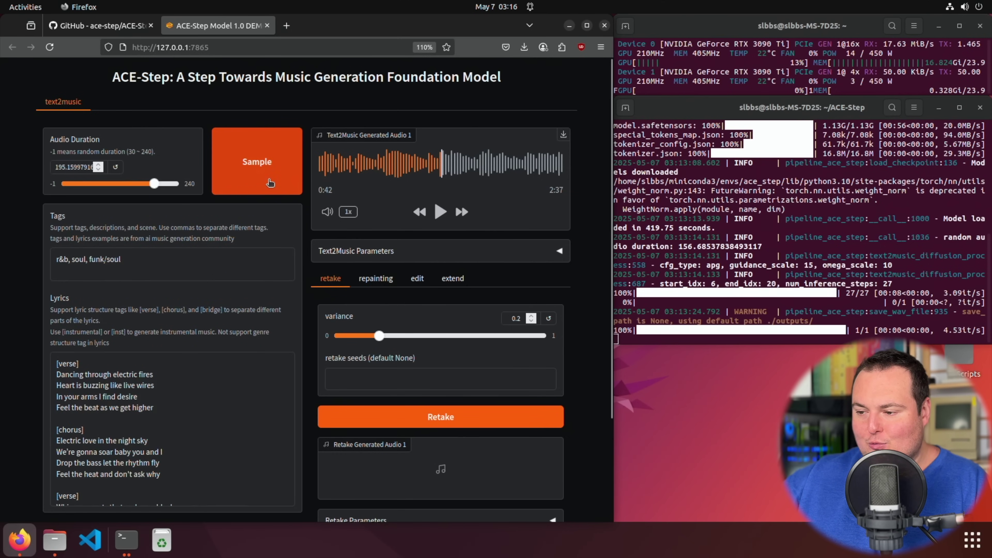
click(268, 164)
click(270, 166)
click(271, 166)
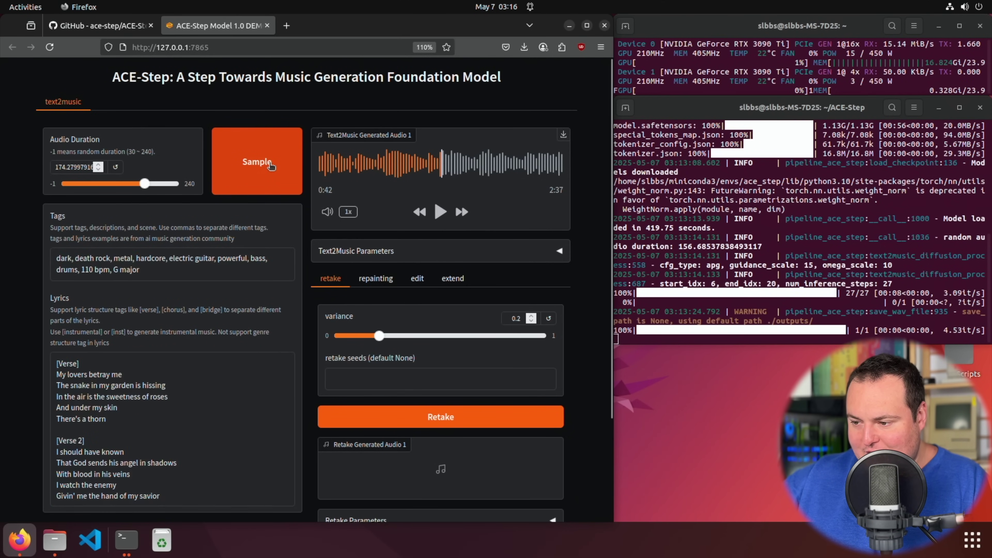
click(270, 166)
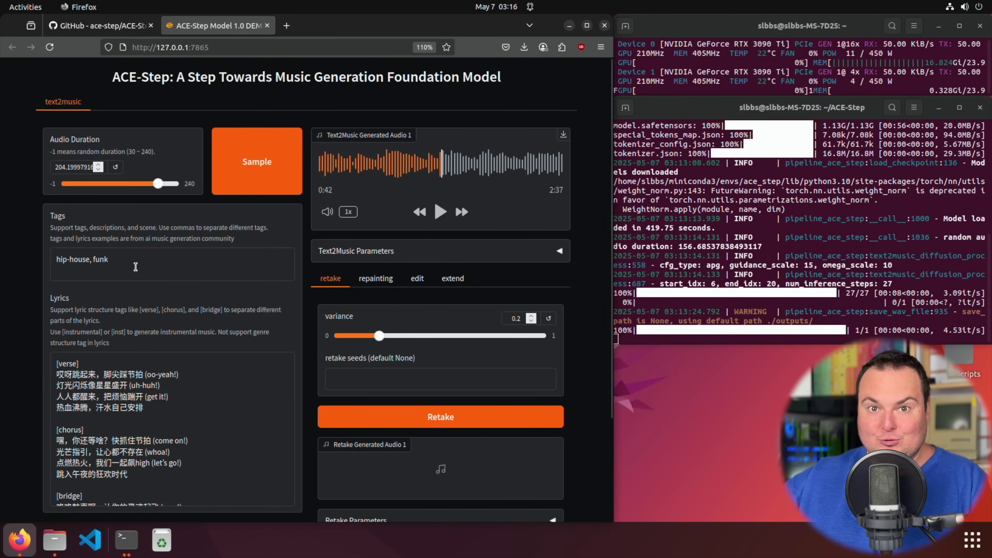
click(243, 161)
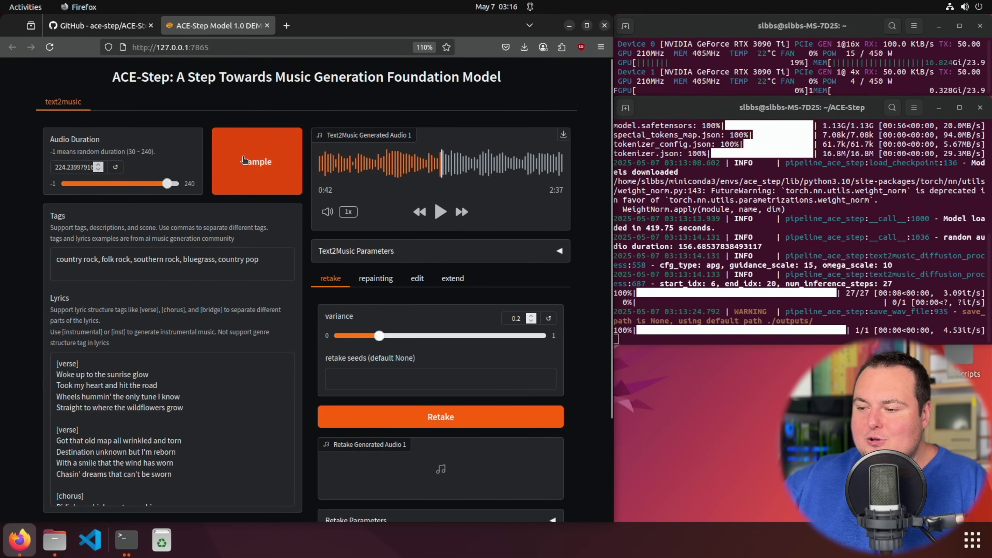
click(243, 160)
click(243, 160)
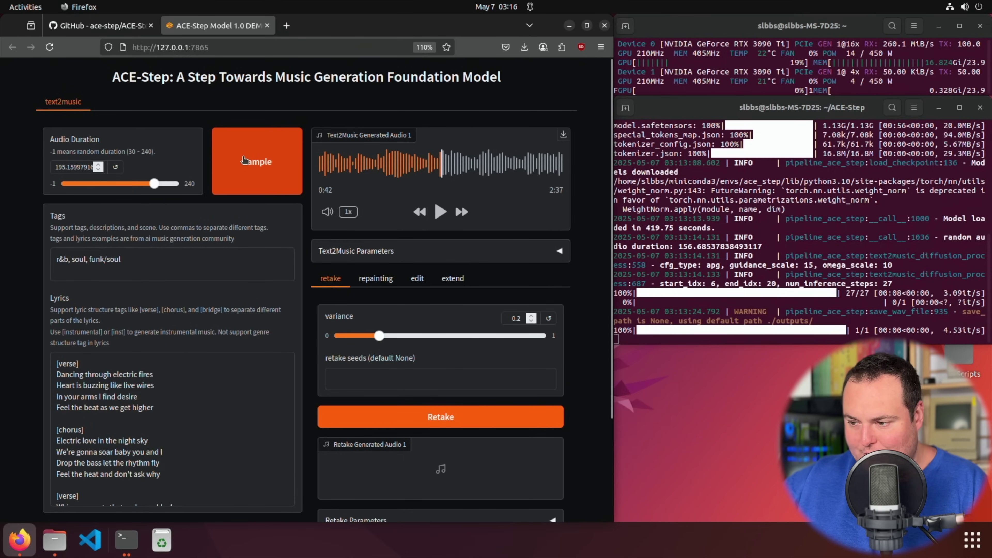
click(243, 161)
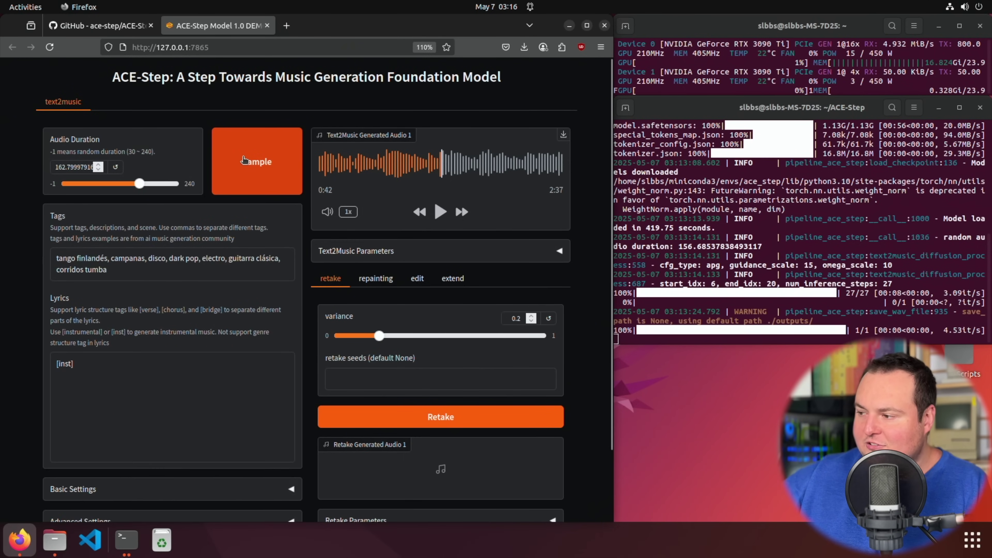
click(243, 160)
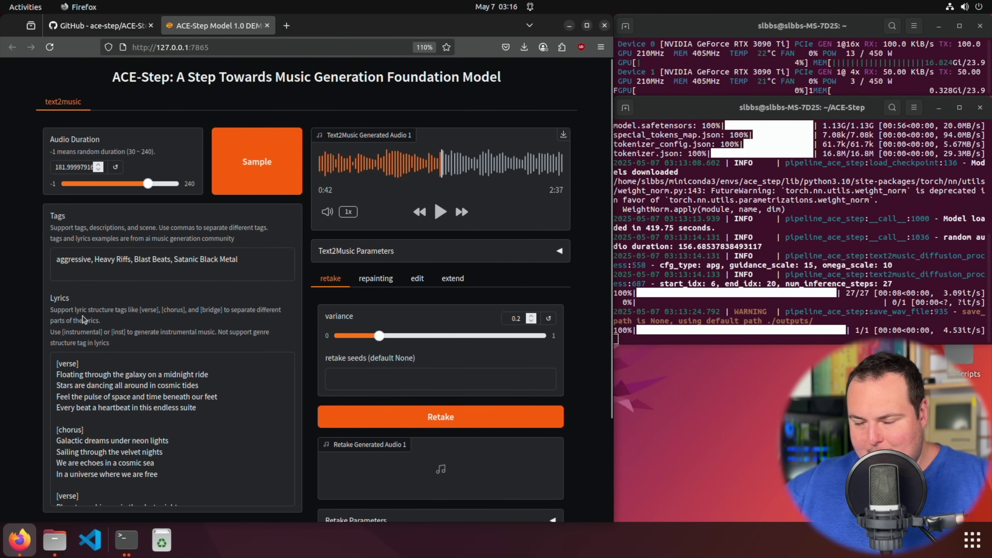
Set the audio duration to about 42.3 seconds and open a blank browser tab
click(84, 183)
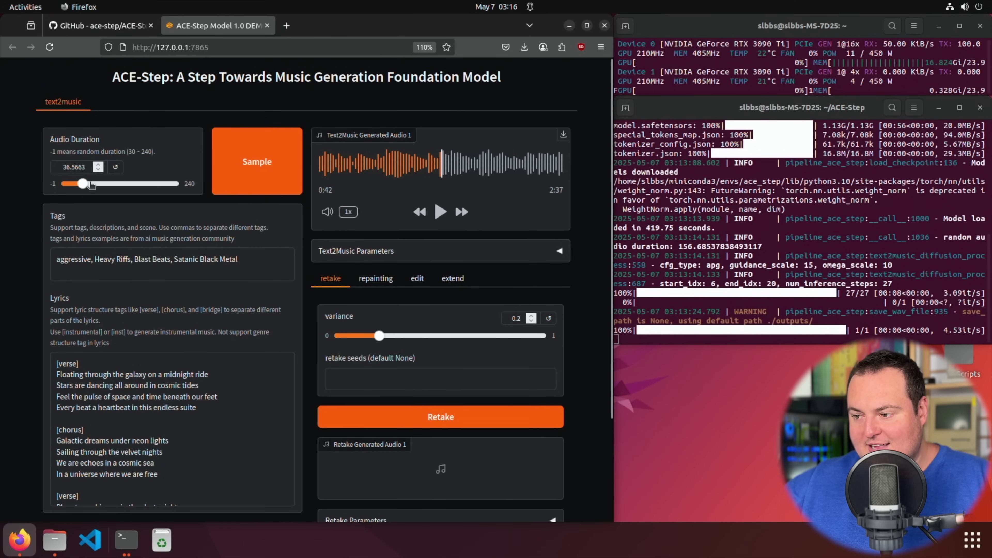
drag(90, 183, 88, 185)
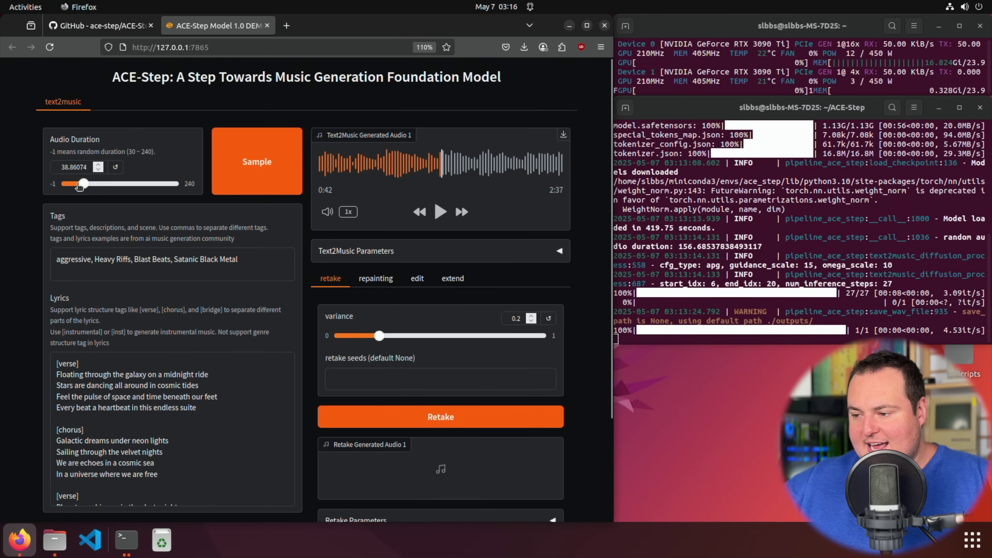
click(86, 184)
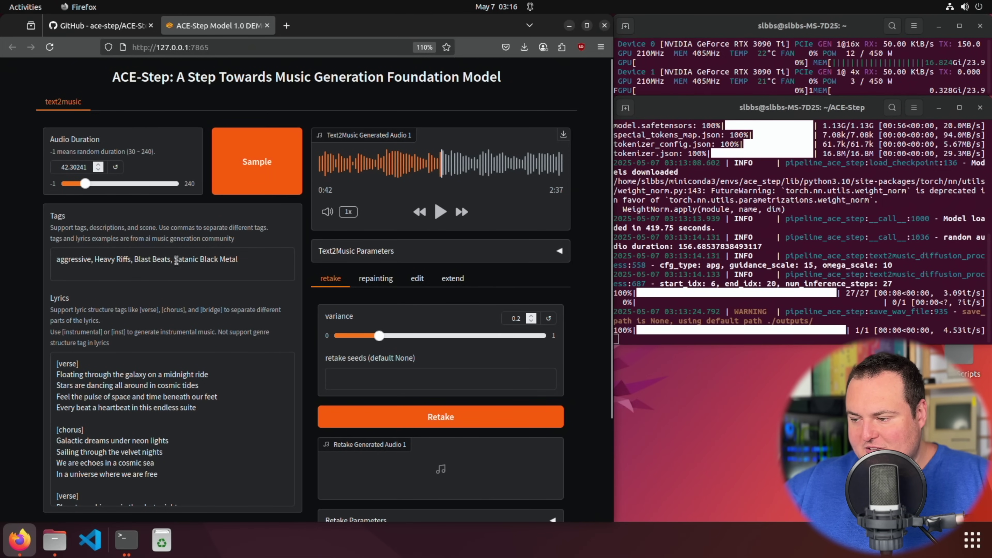
key(ctrl+t)
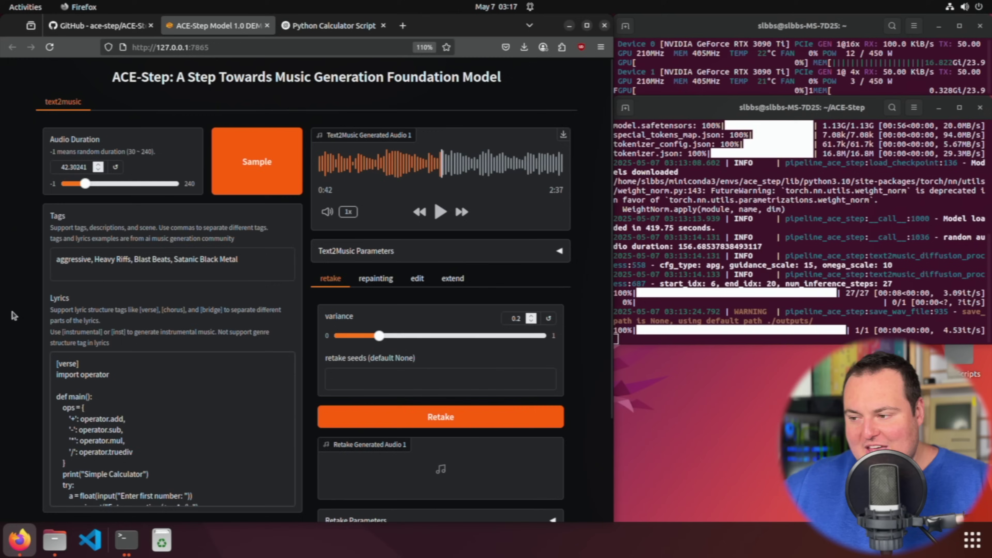
Generate the 42-second black-metal track using the Python calculator script as lyrics
scroll(14, 315, down, 5)
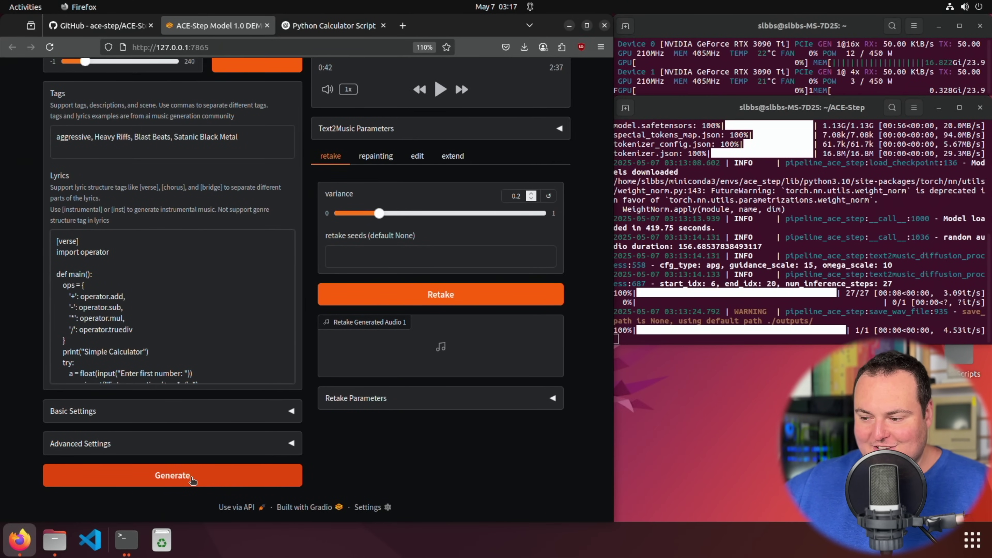
click(192, 478)
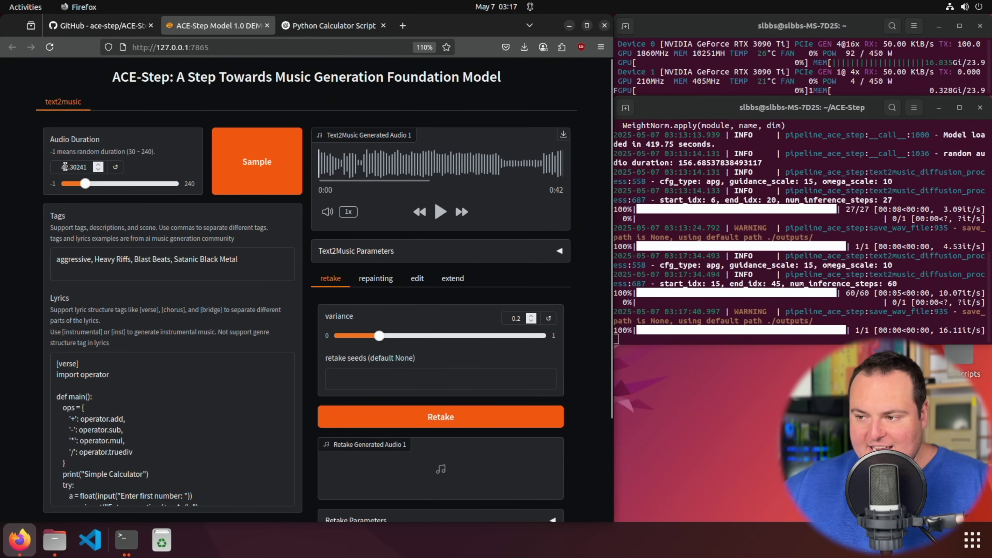
click(100, 26)
scroll(268, 243, up, 10)
scroll(268, 243, up, 10)
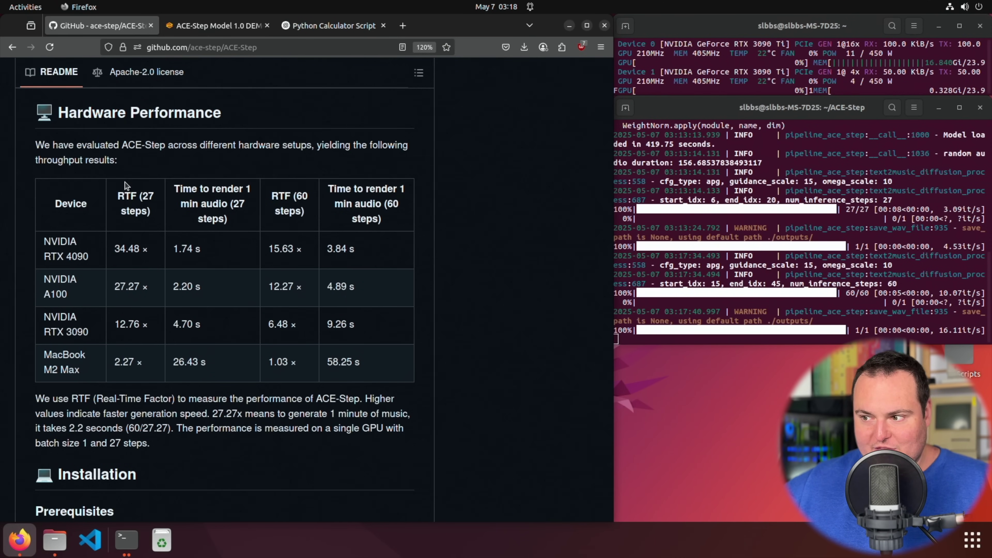
click(214, 27)
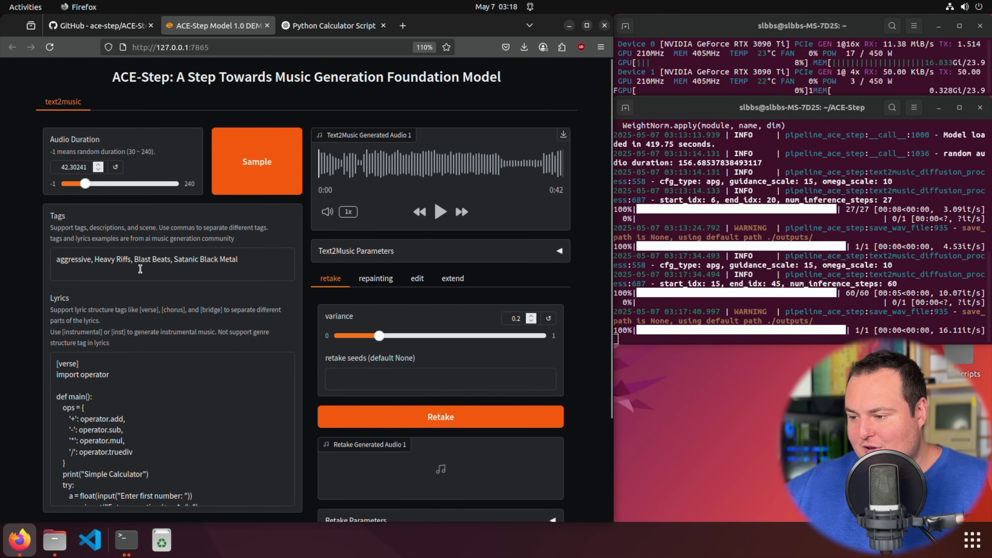
scroll(198, 385, down, 3)
scroll(197, 385, up, 3)
Play the calculator-script black-metal track and pause it at 0:33
click(439, 211)
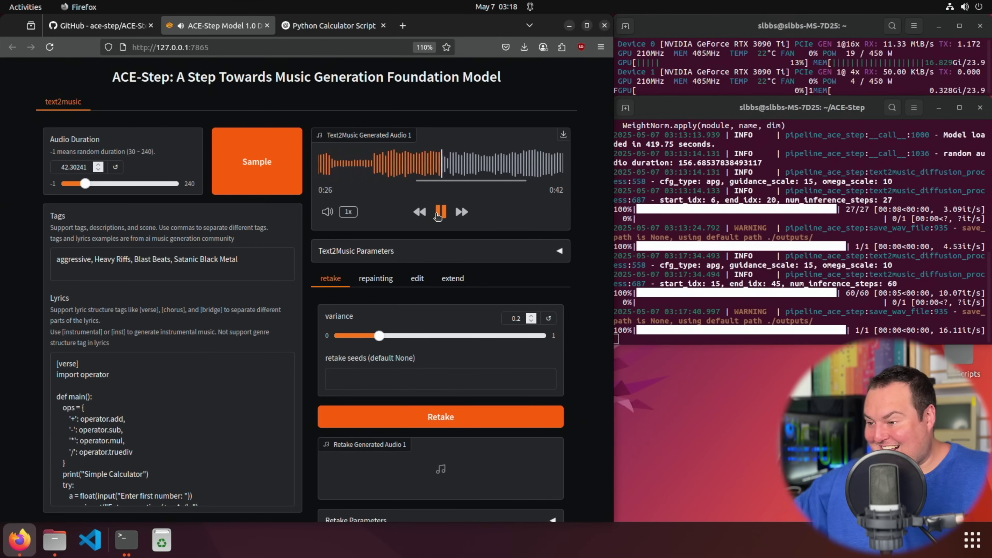
scroll(244, 436, down, 3)
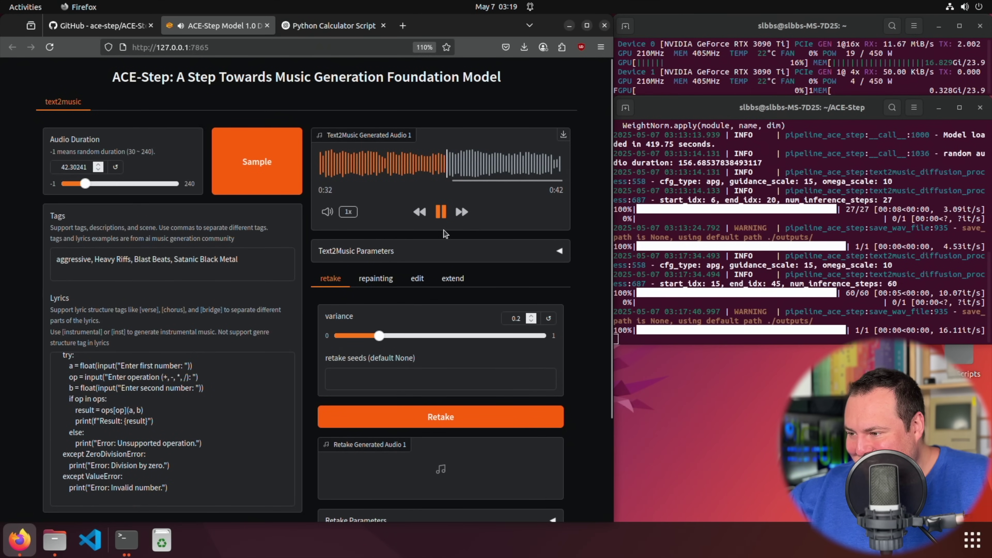
click(442, 211)
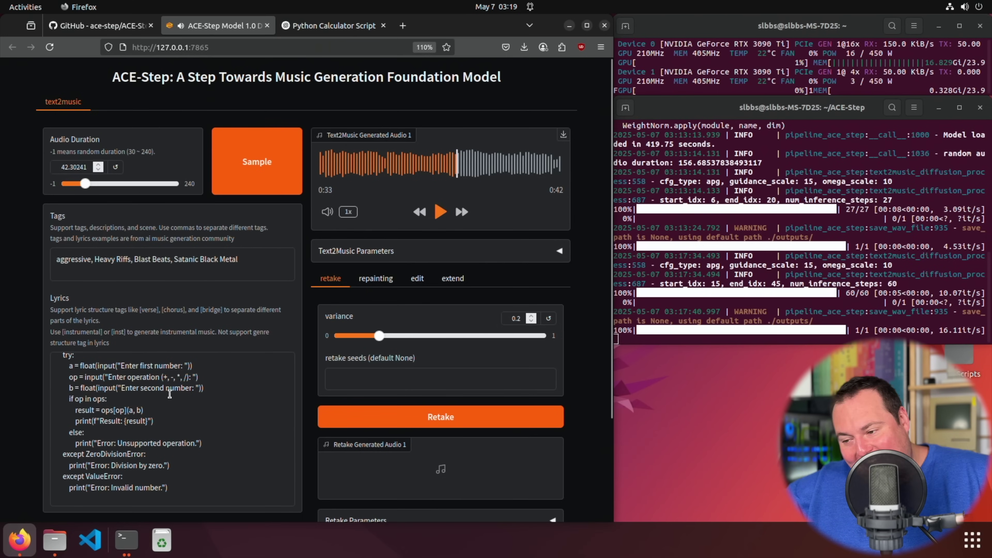
Select all the current Tags text so it can be replaced
scroll(169, 393, down, 2)
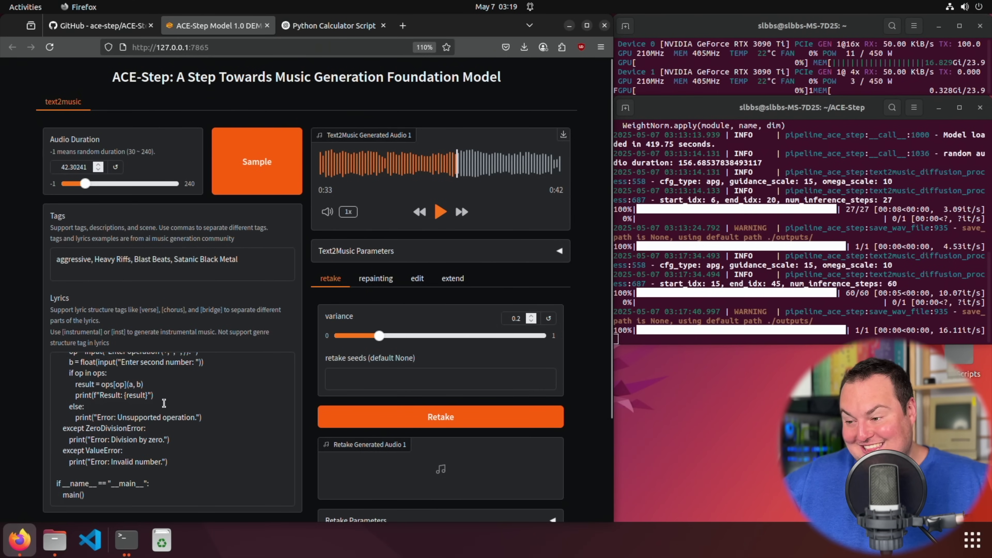
scroll(164, 403, up, 10)
drag(250, 263, 55, 245)
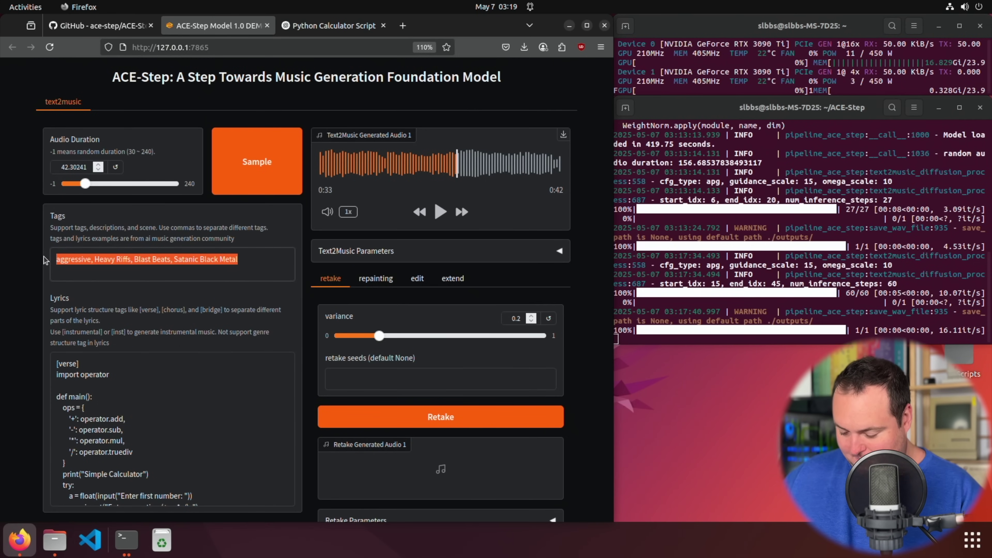
Retag as 'chill, pop, electronic, happy, upbeat, guitar' and generate a fresh 0:42 track
text(chill, )
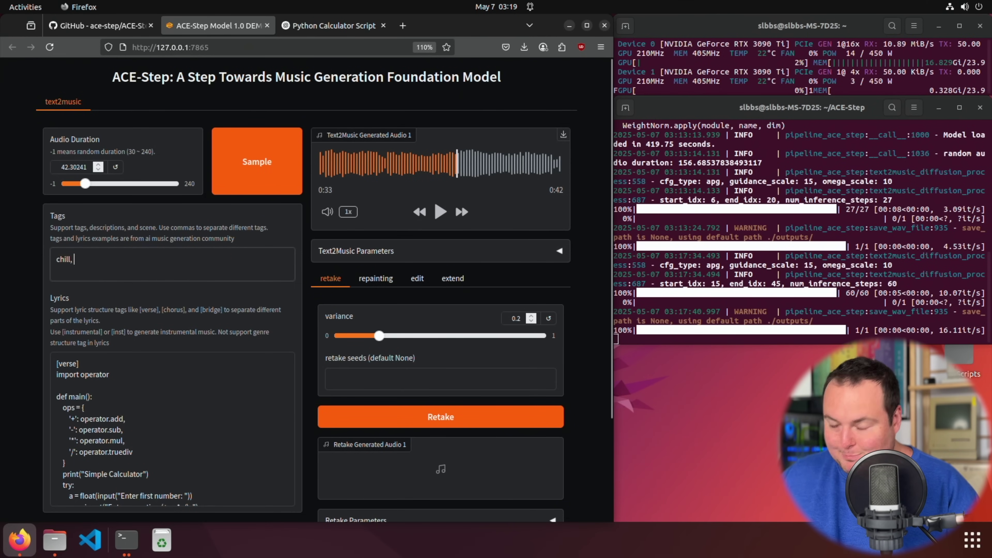
text(pop, electronic, happy, upbeatm)
key(BackSpace)
text(, guitar,)
scroll(174, 382, down, 3)
scroll(174, 382, down, 8)
click(105, 536)
scroll(18, 316, up, 6)
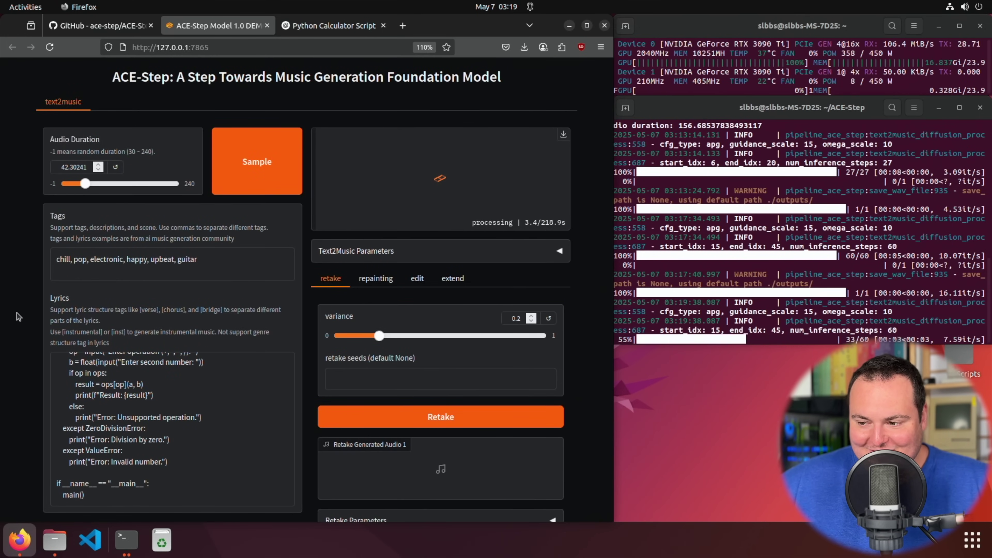
scroll(94, 388, up, 4)
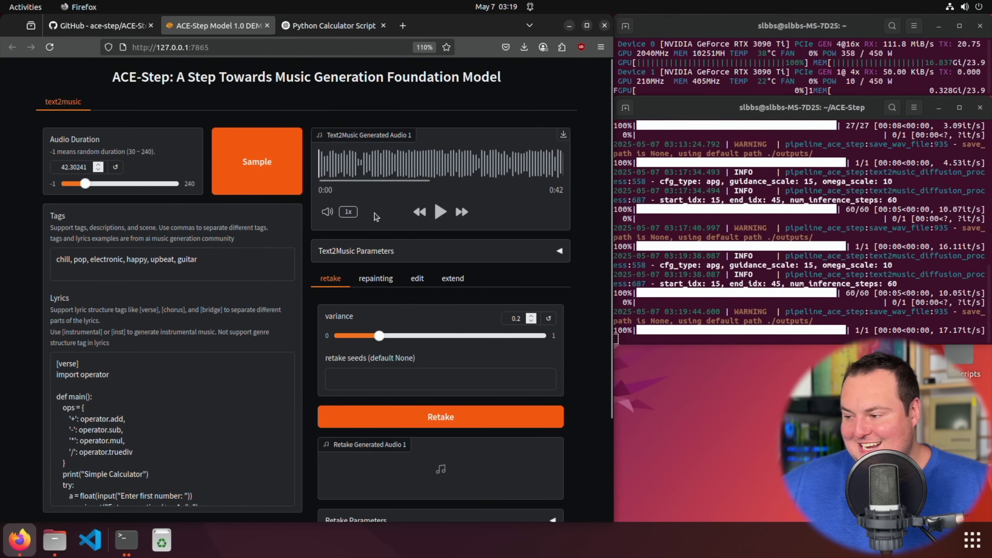
Play the chill-pop calculator track through to its 0:42 end
click(440, 213)
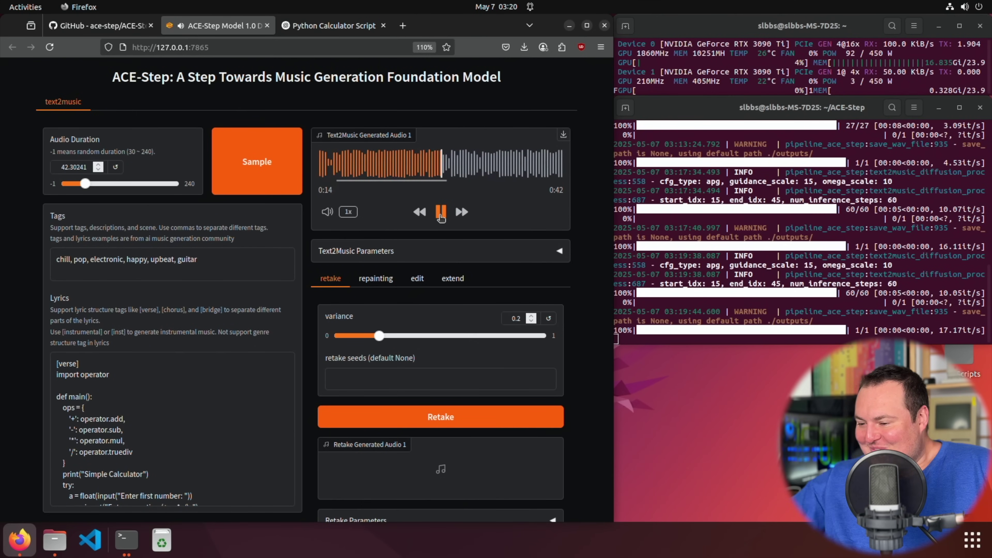
scroll(215, 408, down, 3)
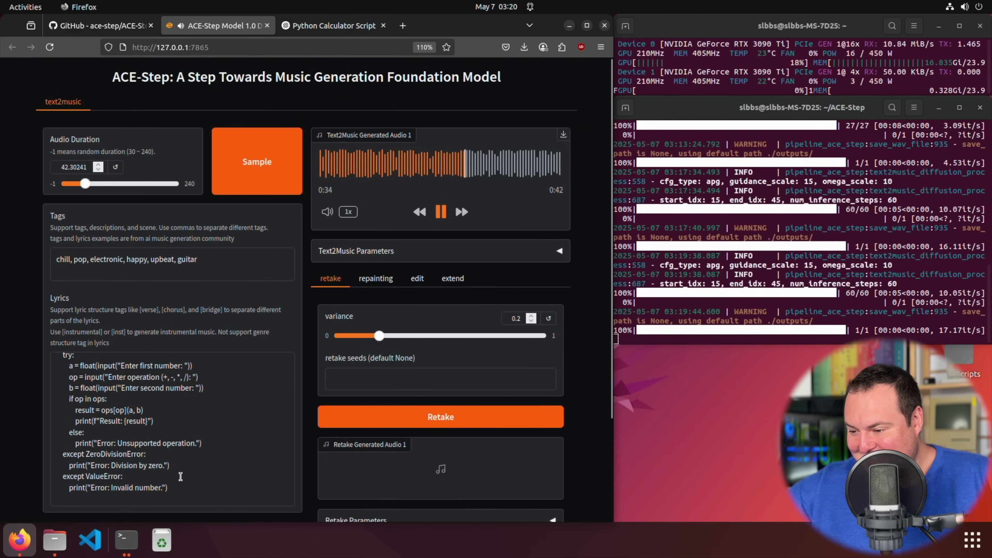
scroll(134, 473, down, 2)
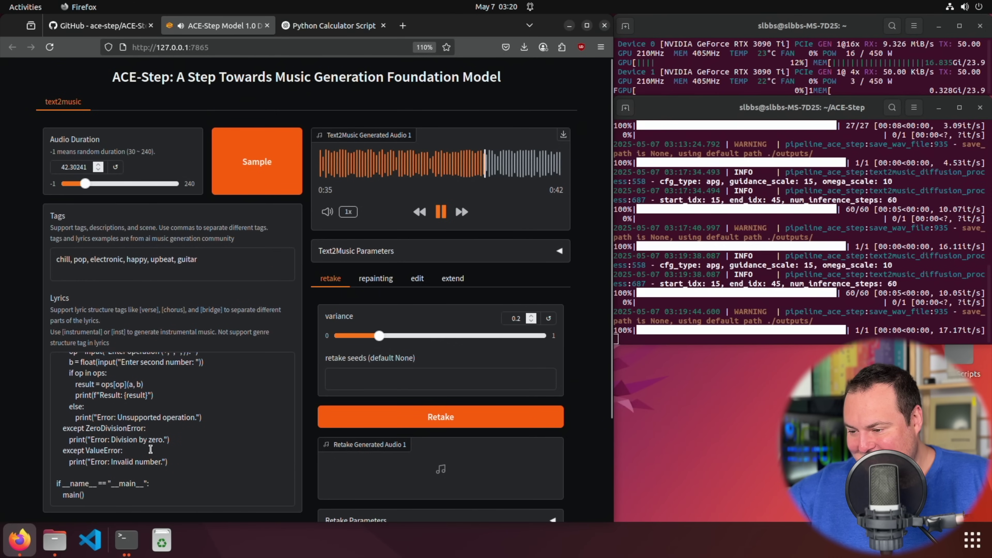
scroll(142, 413, down, 3)
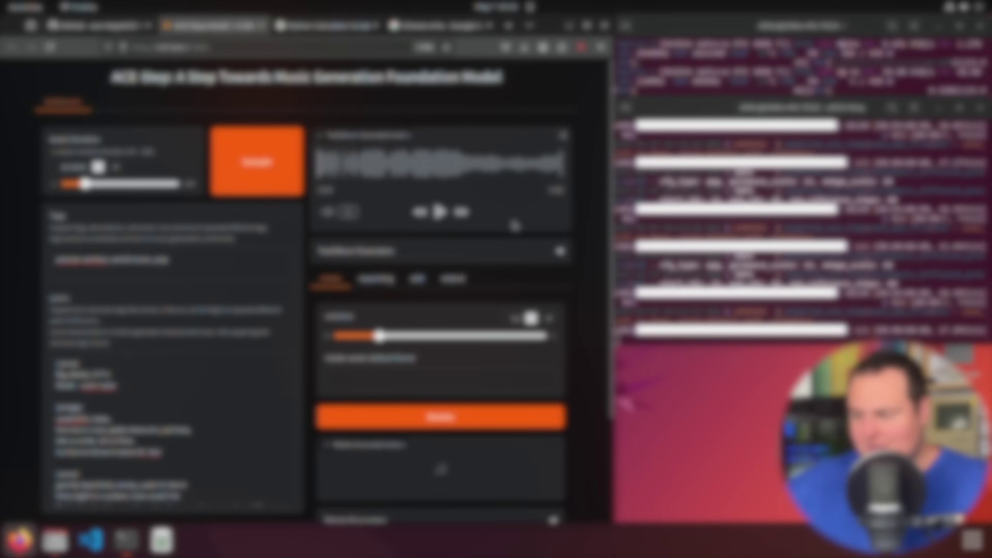
Play the persian santoor world-music track with GPU lyrics and pause it at 0:36
click(443, 212)
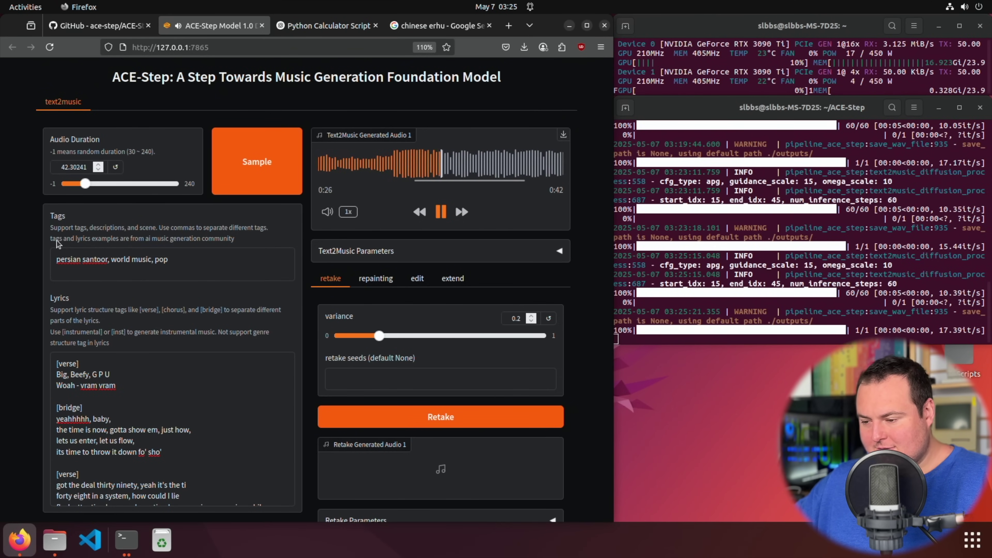
scroll(105, 424, down, 2)
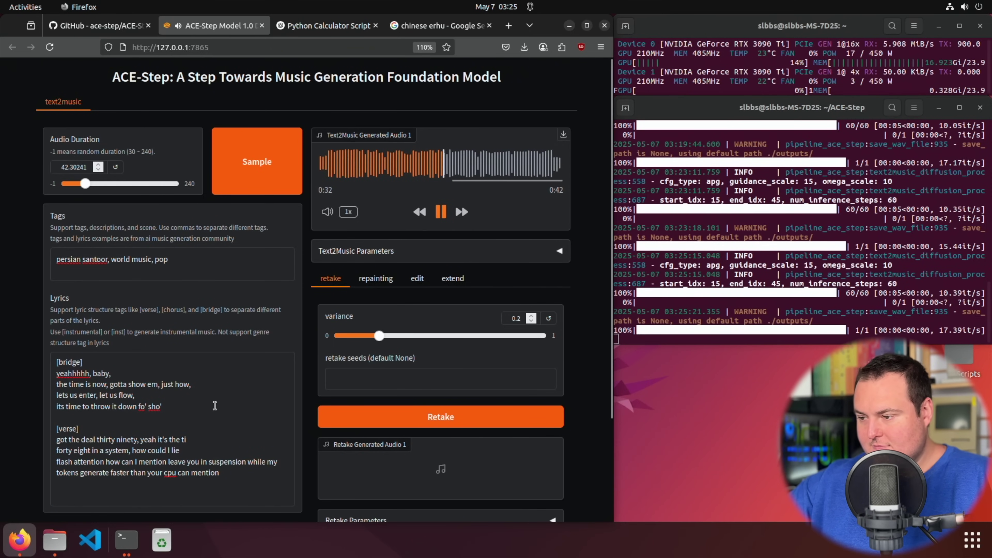
scroll(215, 406, up, 2)
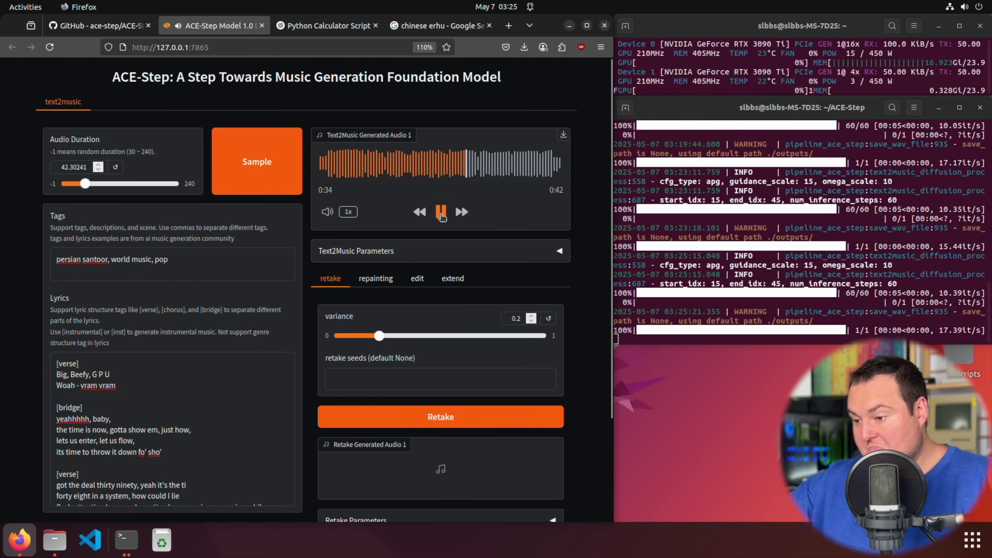
click(441, 215)
Select and delete the persian santoor tags to empty the Tags field
drag(228, 256, 35, 255)
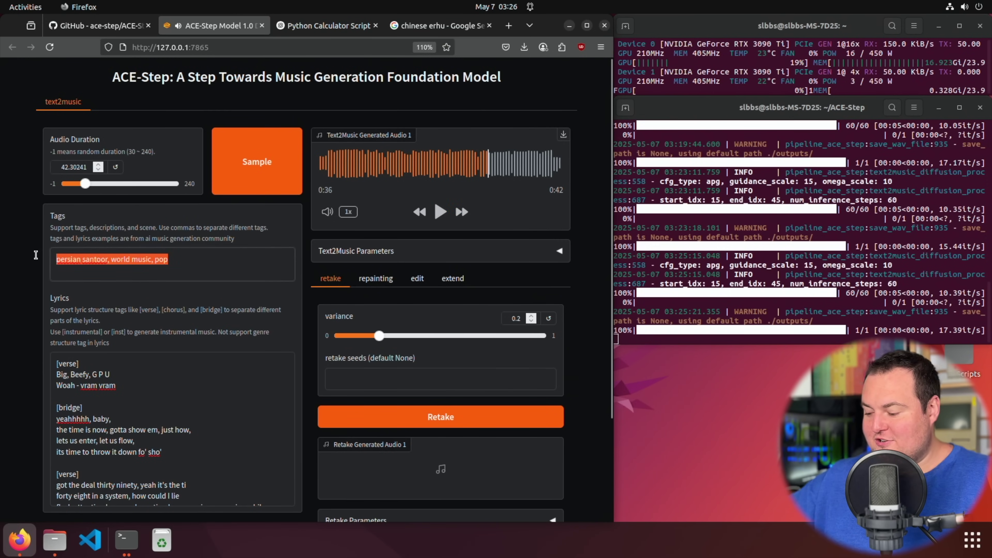
key(BackSpace)
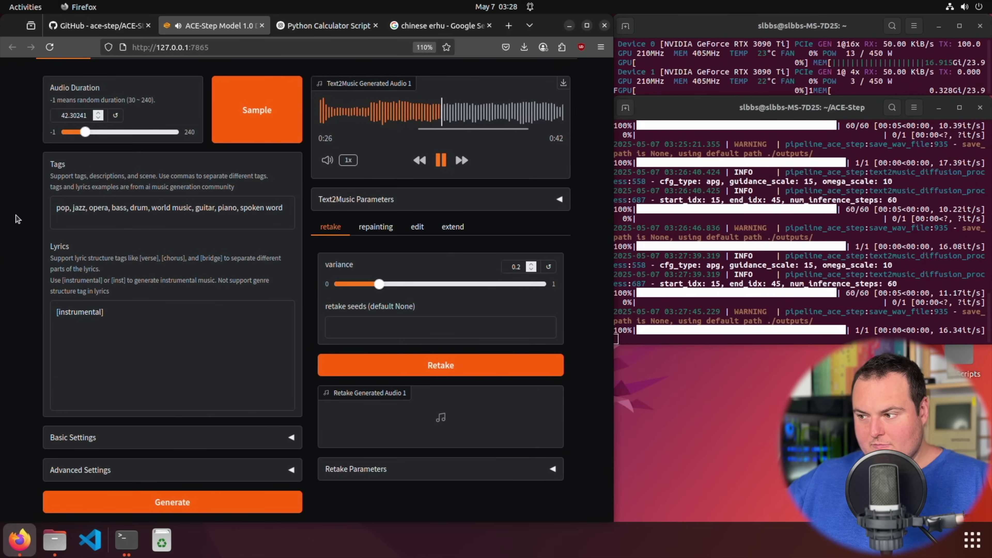
Pause the instrumental track at 0:30 and generate the 1:18 rock, hip-hop orchestral song
click(446, 165)
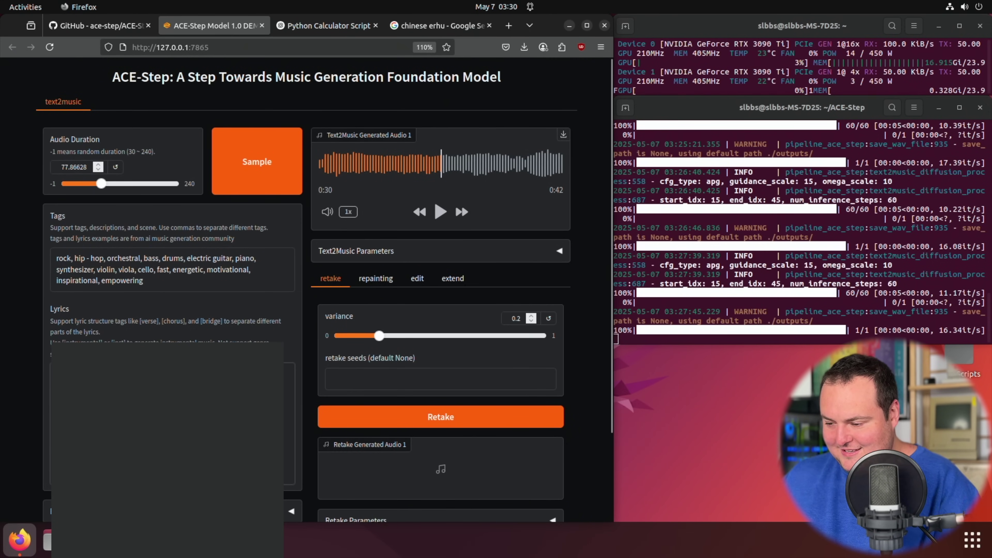
key(Tab)
key(Return)
scroll(7, 289, up, 3)
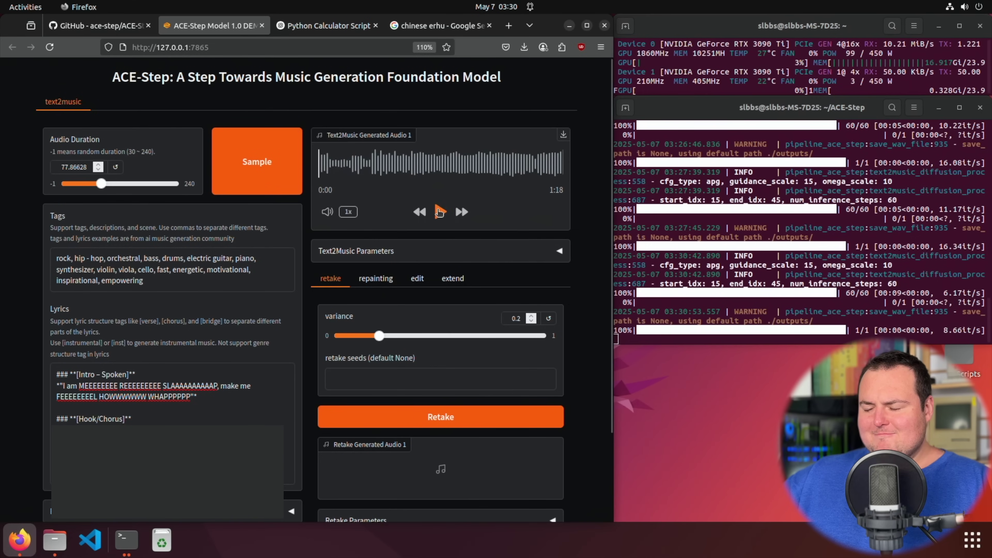
Play the newly generated rock, hip-hop orchestral track
click(440, 211)
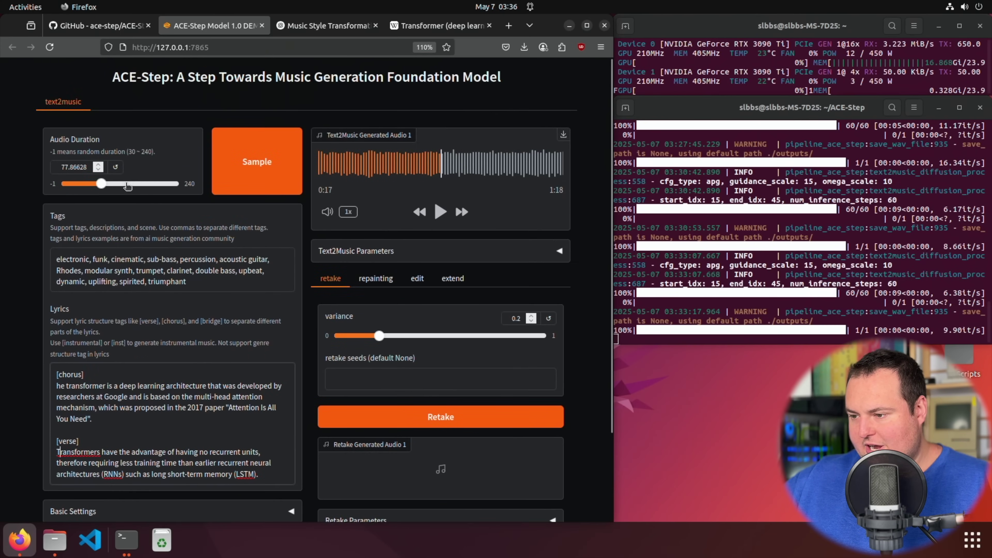
scroll(33, 296, down, 3)
Generate a 2:14 song from the Transformer-article lyrics
click(174, 483)
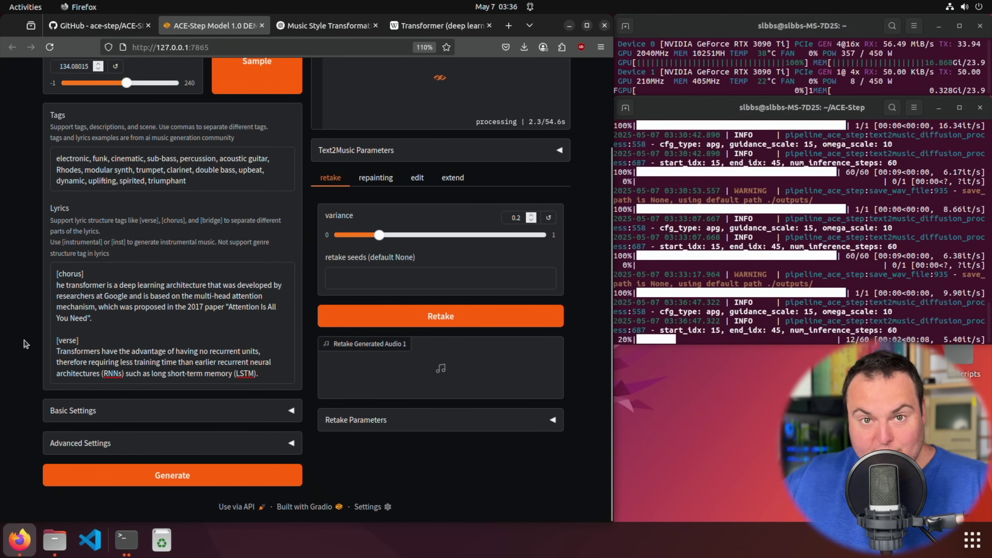
scroll(13, 301, up, 3)
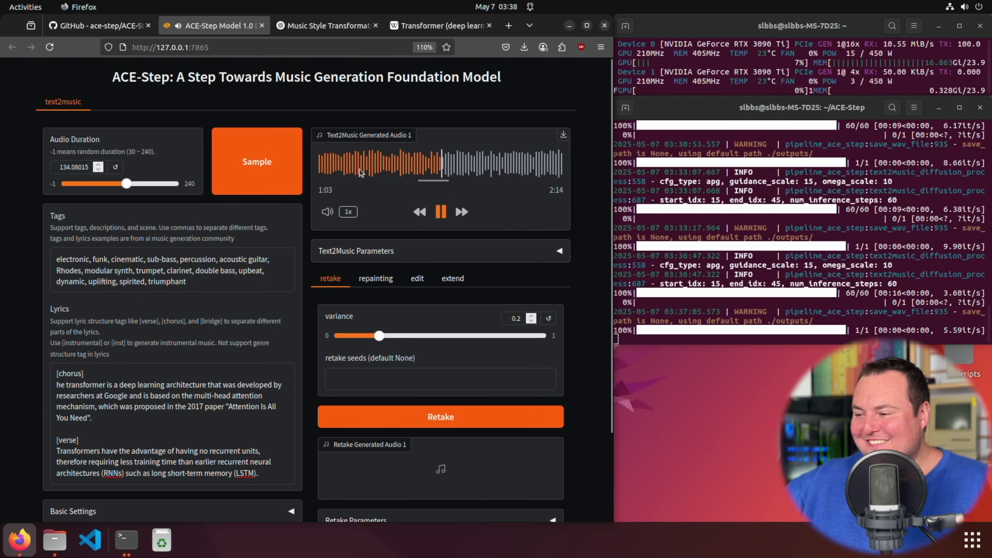
Replay the Transformer song from about 0:47, pause at 0:58, and select the lyrics text
click(352, 170)
key(space)
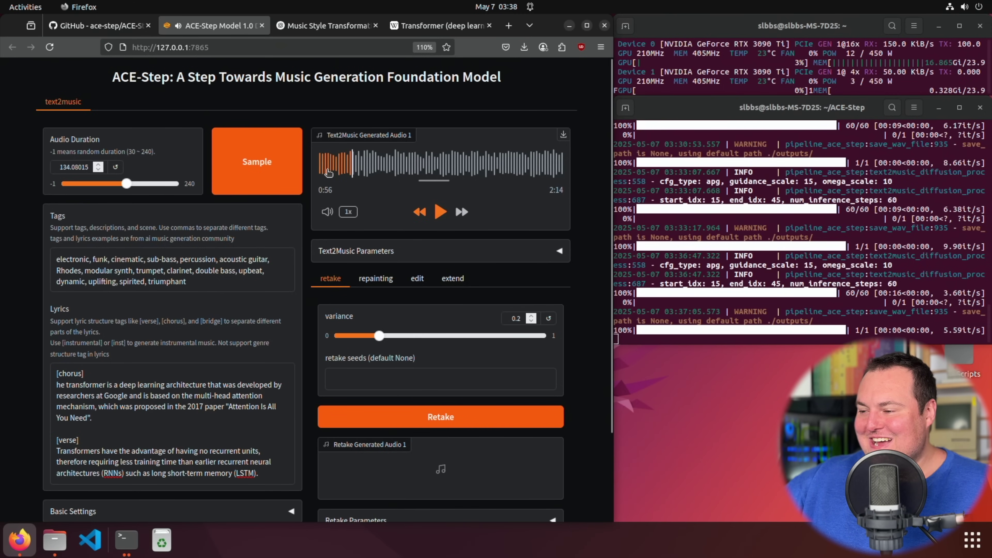
click(421, 212)
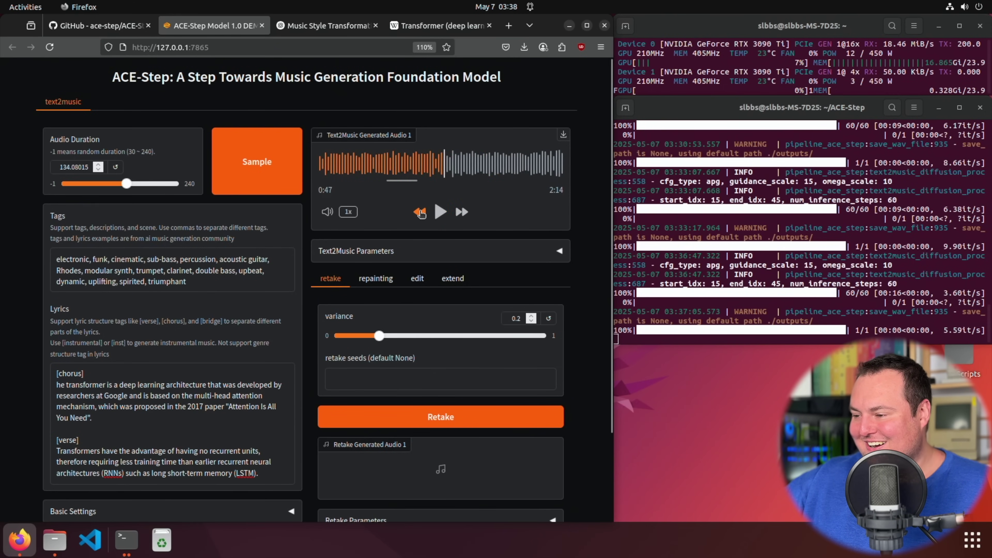
click(441, 211)
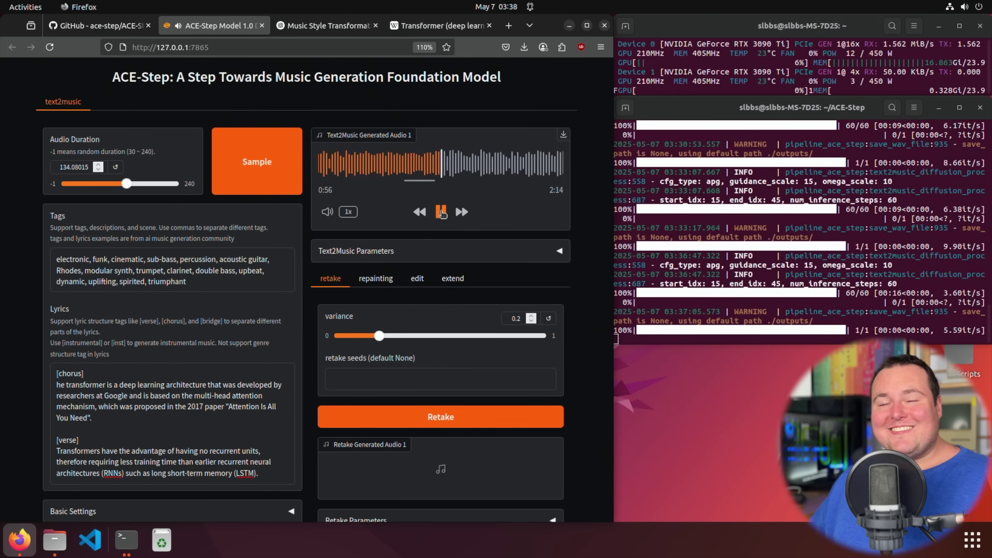
click(441, 212)
scroll(242, 433, down, 3)
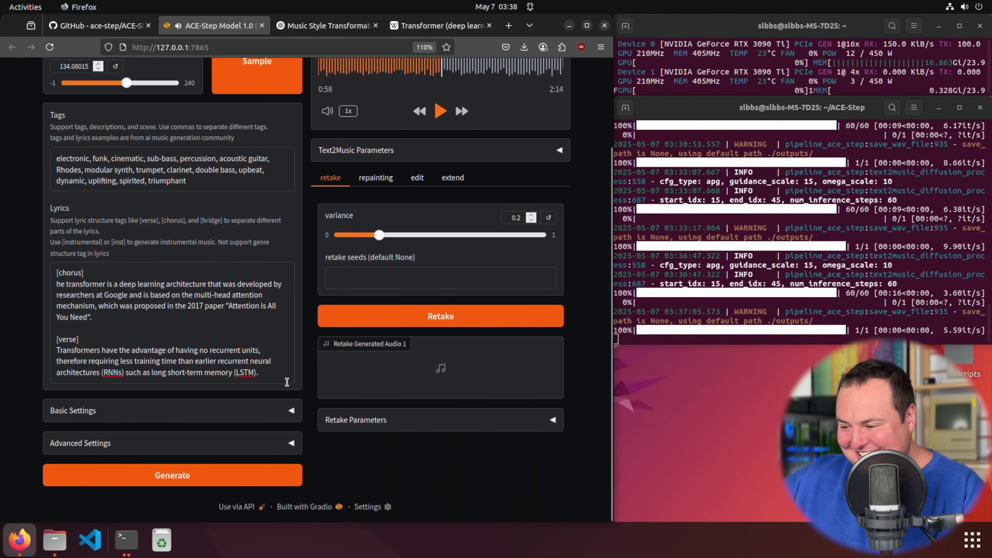
drag(259, 373, 33, 239)
Delete the selected Transformer lyrics and place the cursor in the empty Lyrics box
key(BackSpace)
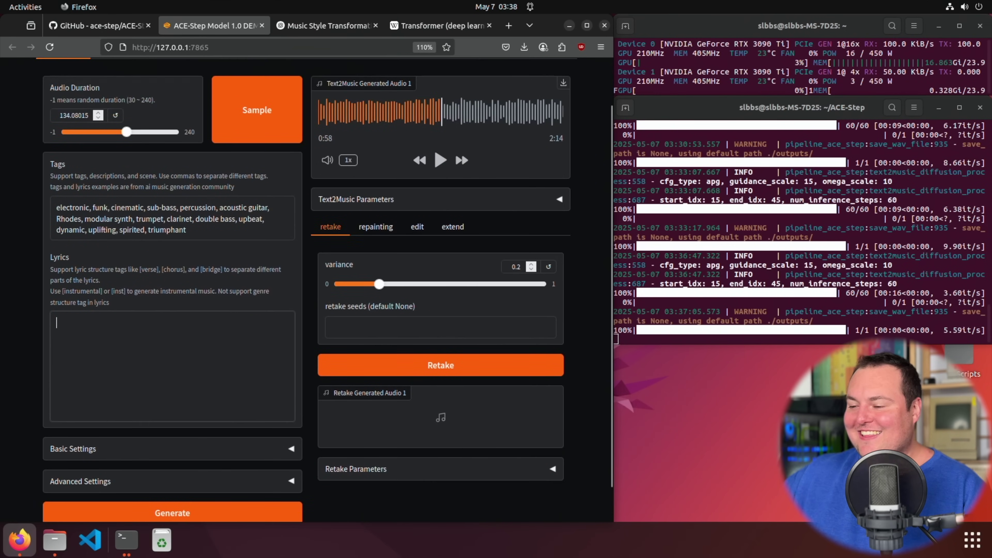
scroll(20, 227, up, 2)
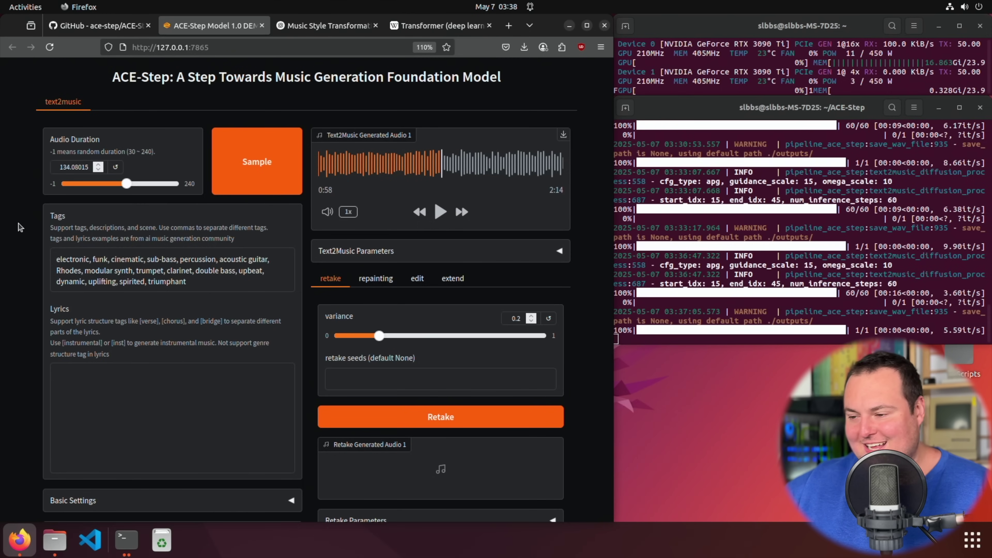
click(92, 417)
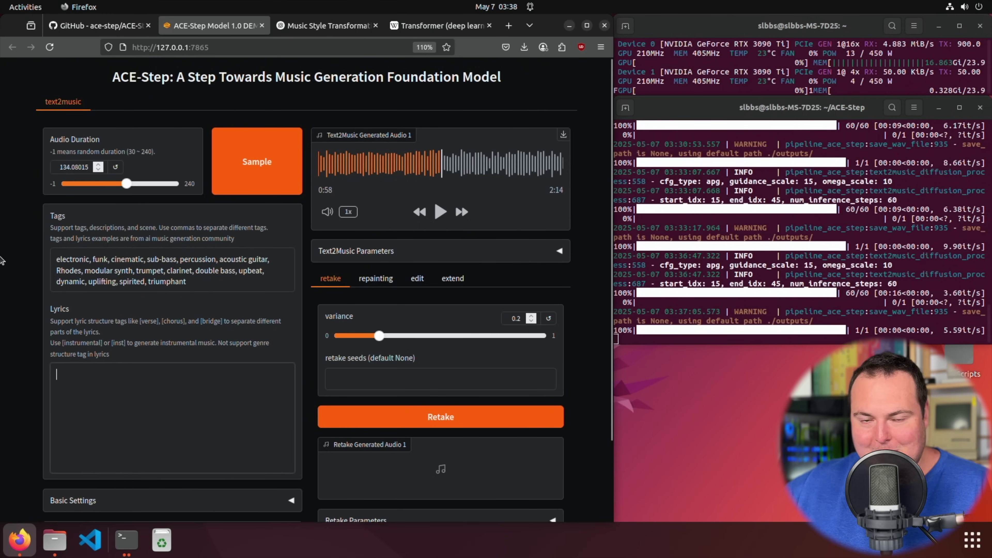
scroll(3, 264, down, 3)
scroll(6, 270, up, 3)
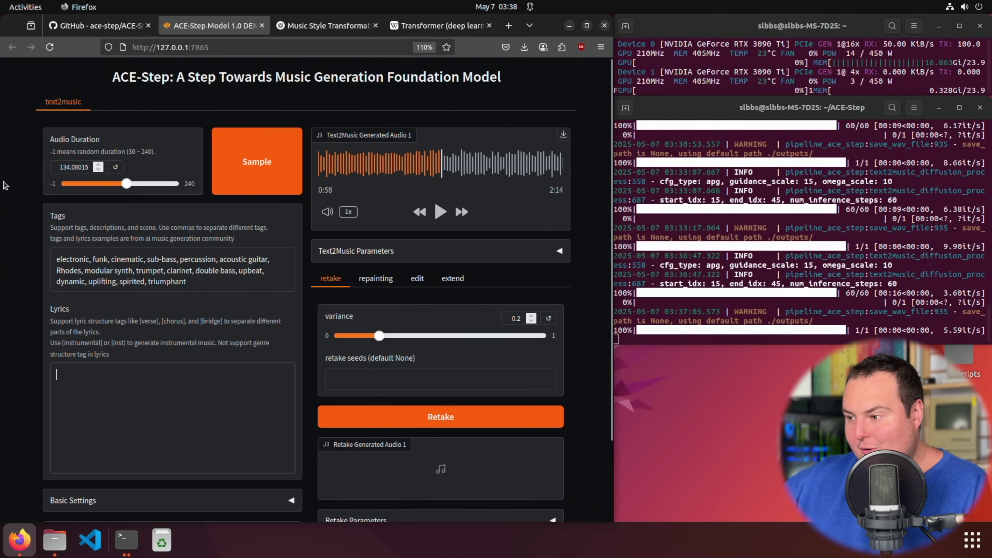